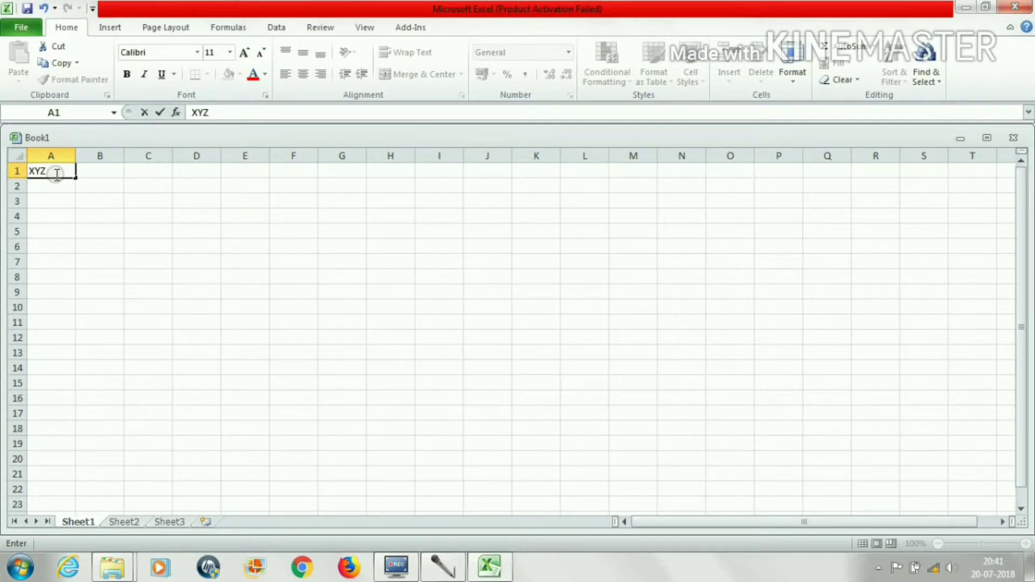
# Complete the title in A1 as two lines, "XYZ Enterprise" and "Salary Sheet for the Month of July,2018", within the same cell.
pyautogui.write('Enterprise')
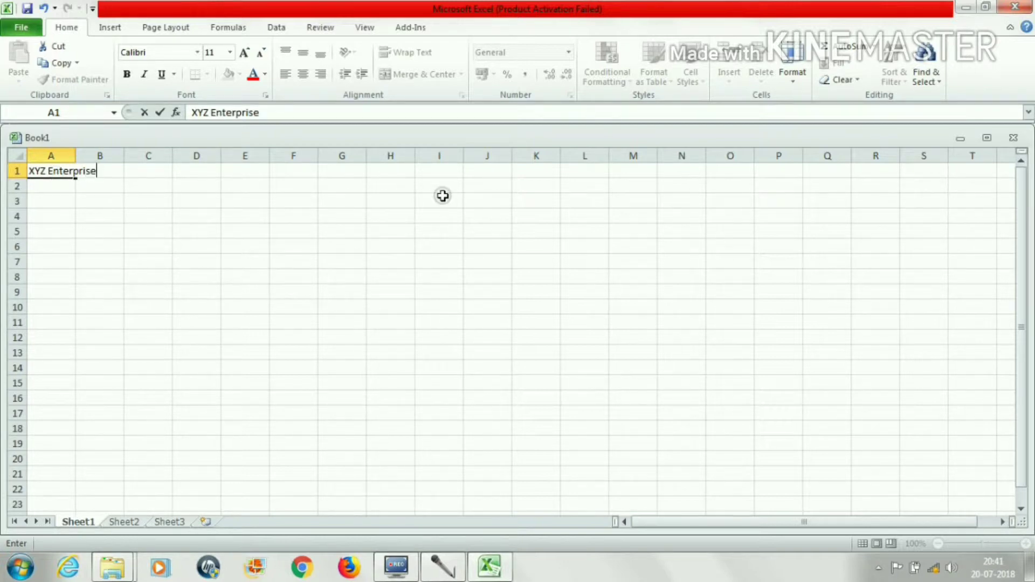
pyautogui.hotkey('alt', 'Return')
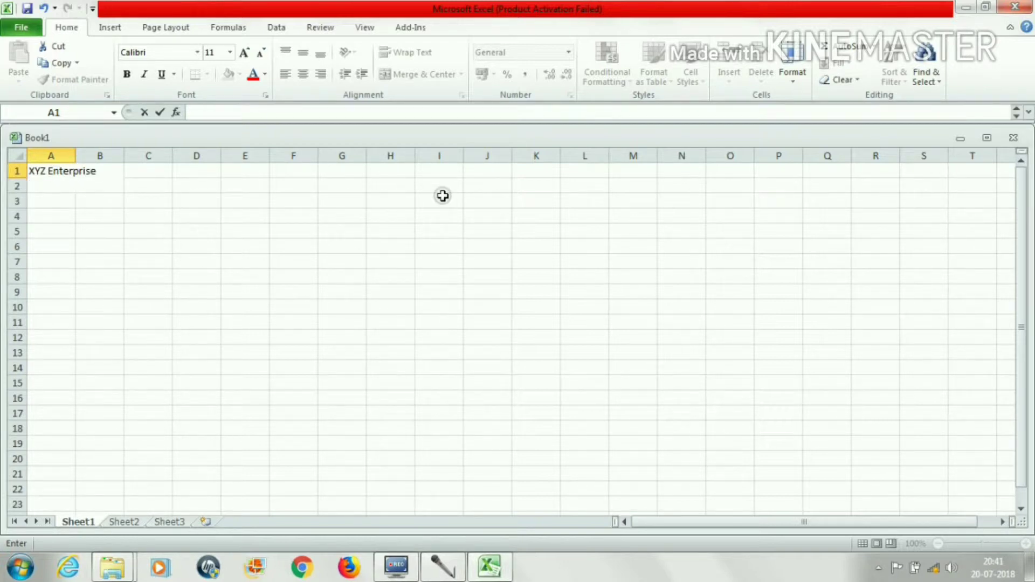
pyautogui.write('Salary Sheet ')
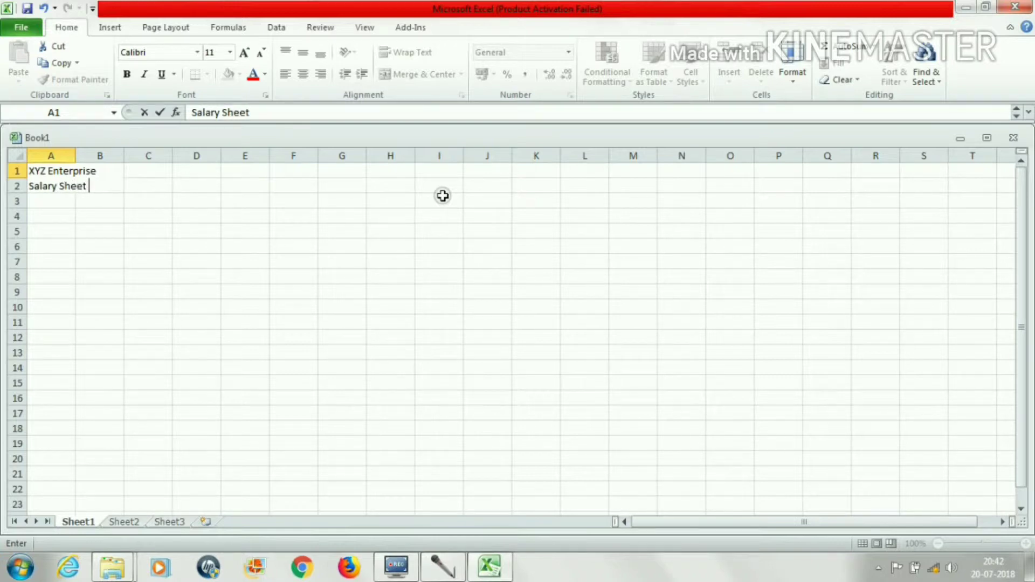
pyautogui.write('for the Month ')
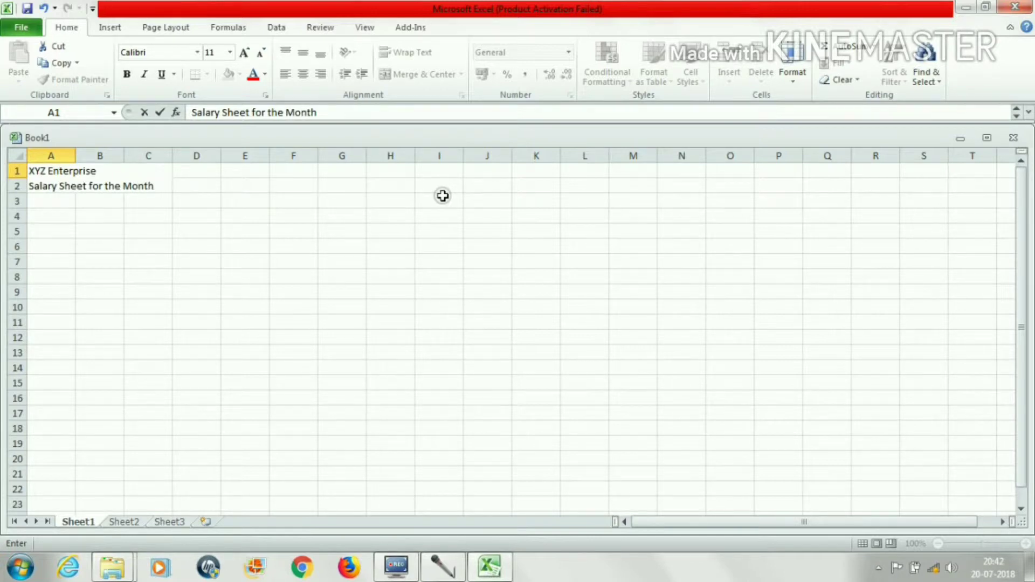
pyautogui.write('of July,2018')
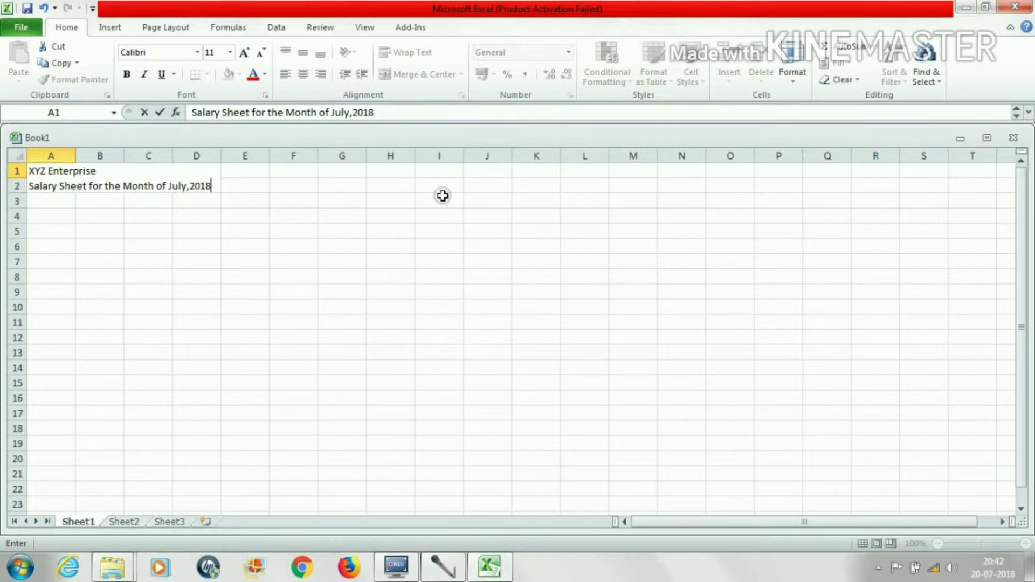
pyautogui.click(247, 184)
# Merge and center the title across cells A1:K1.
pyautogui.click(52, 187)
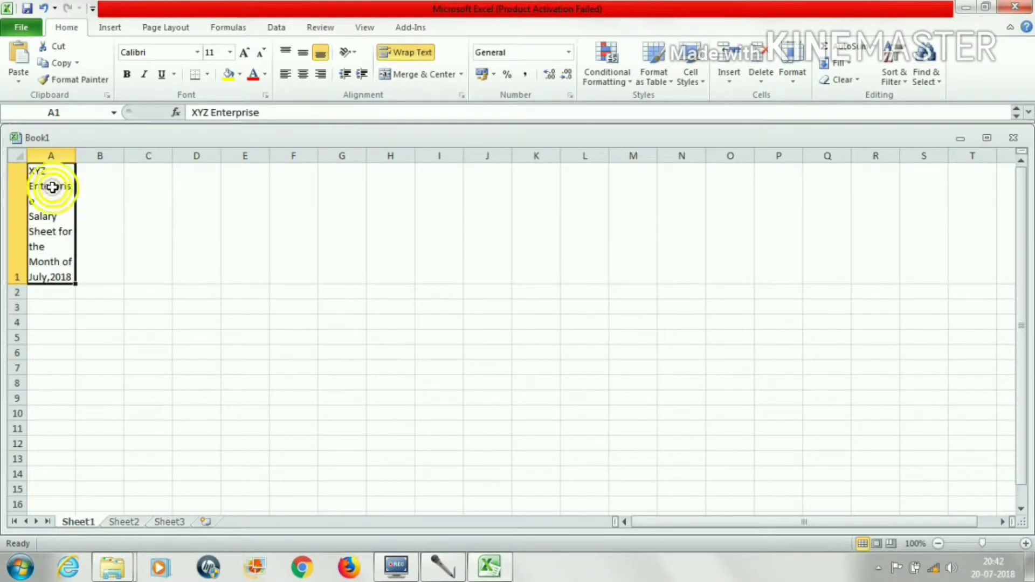
pyautogui.moveTo(53, 187); pyautogui.dragTo(534, 243)
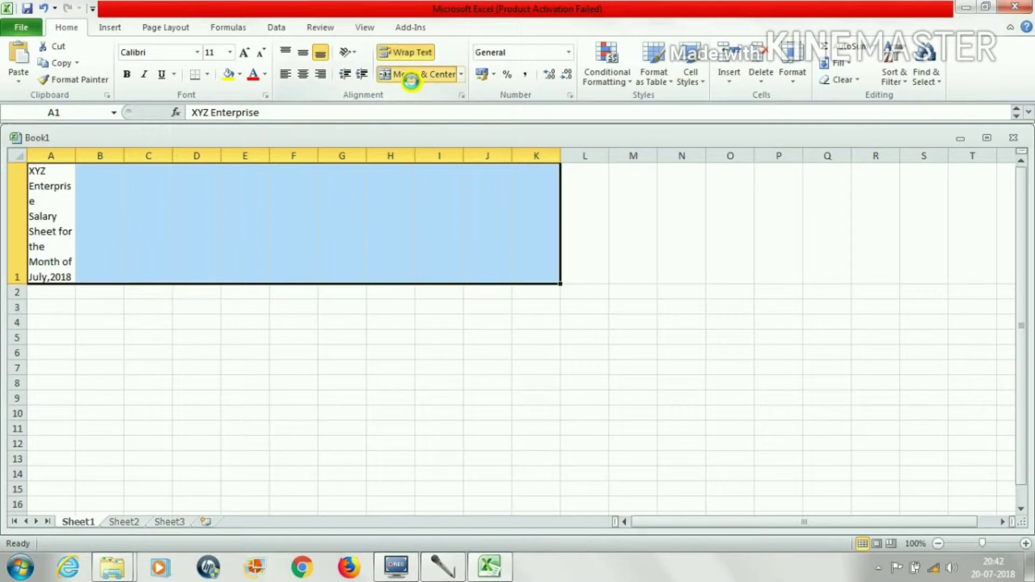
pyautogui.click(411, 80)
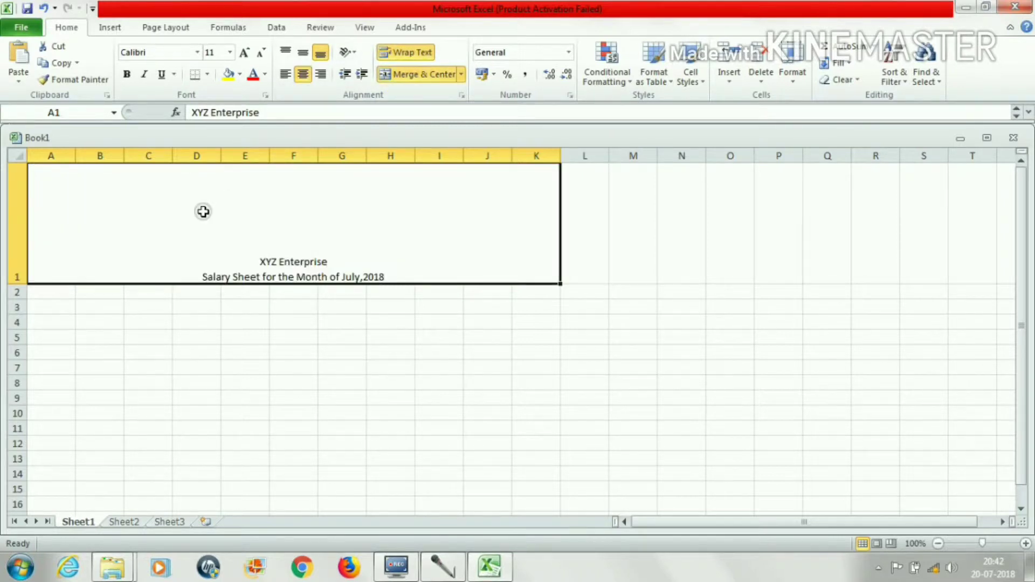
# Reduce the height of row 1 and format the merged title as bold and vertically middle-aligned.
pyautogui.moveTo(18, 283); pyautogui.dragTo(19, 211)
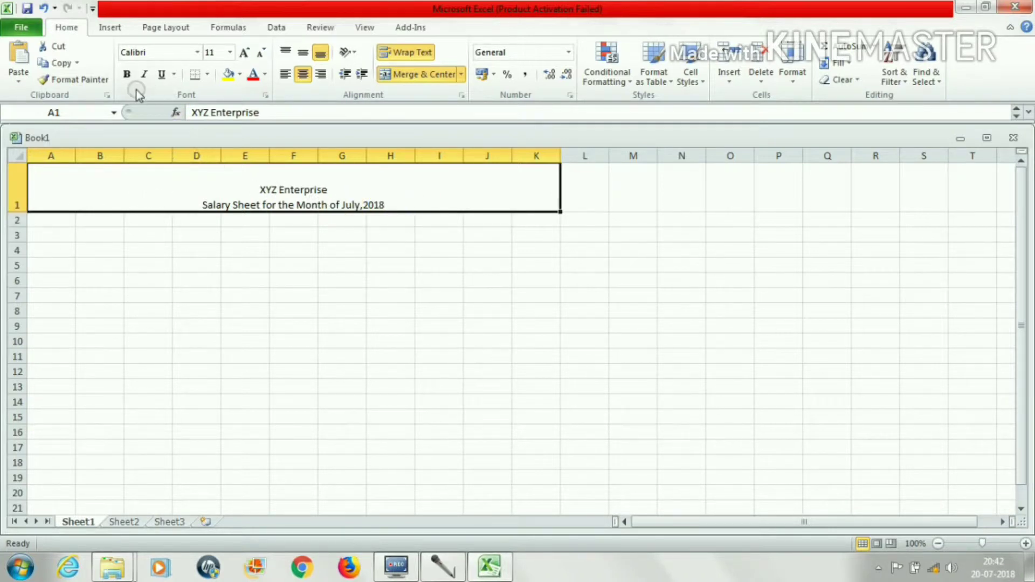
pyautogui.click(127, 75)
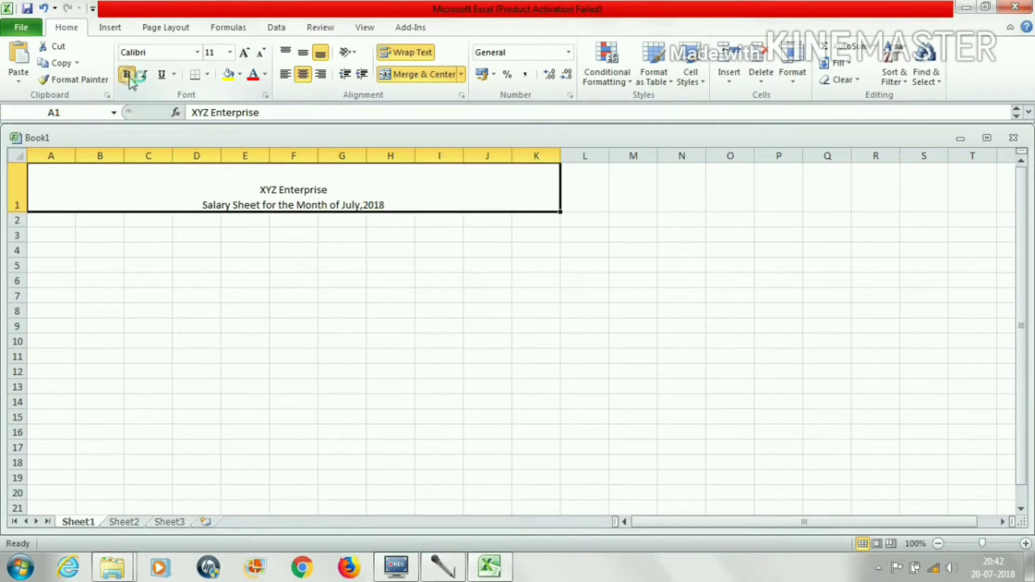
pyautogui.click(303, 52)
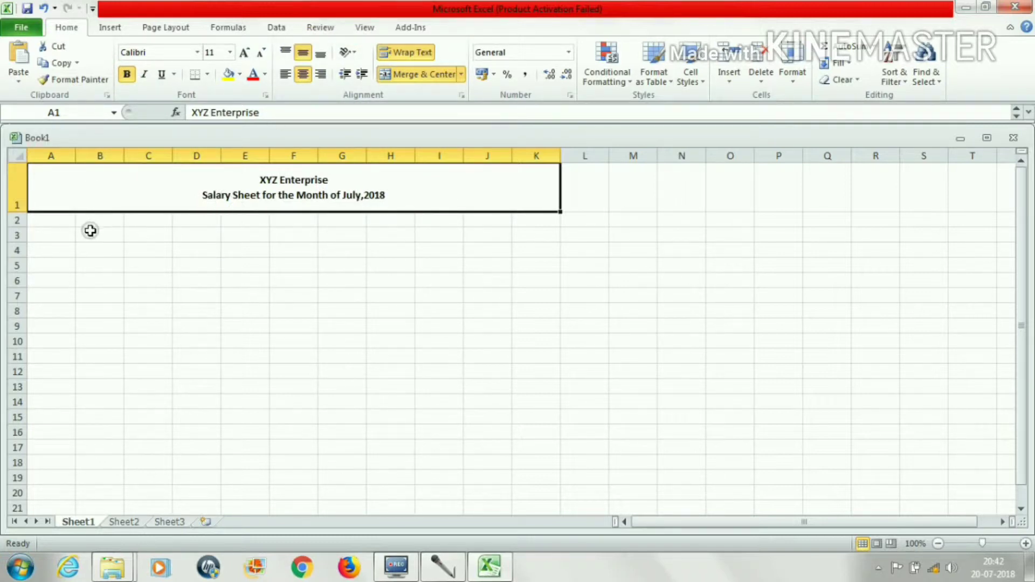
# Enter the column heading "Sl No." in cell A2.
pyautogui.click(66, 225)
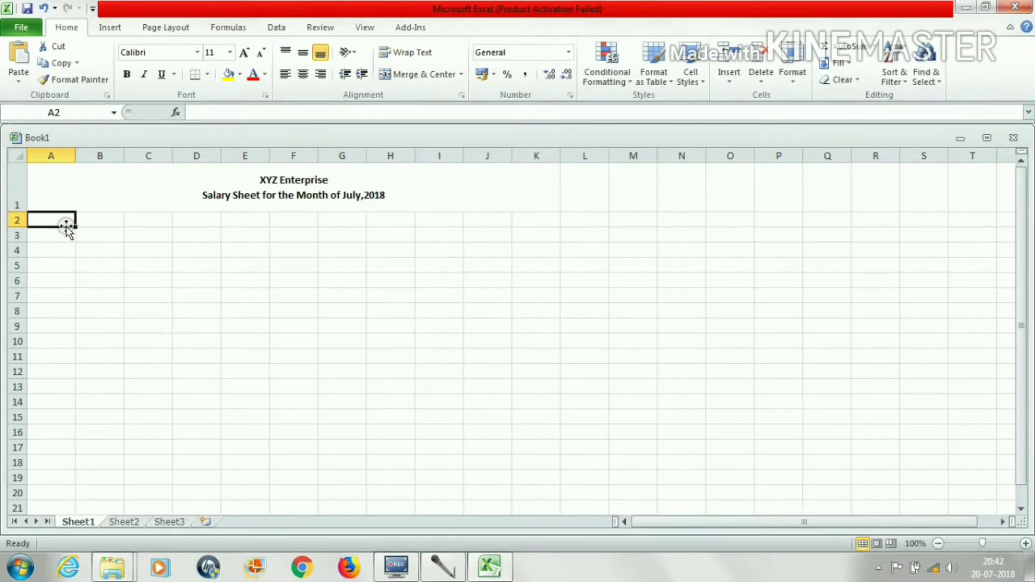
pyautogui.write('Sl.')
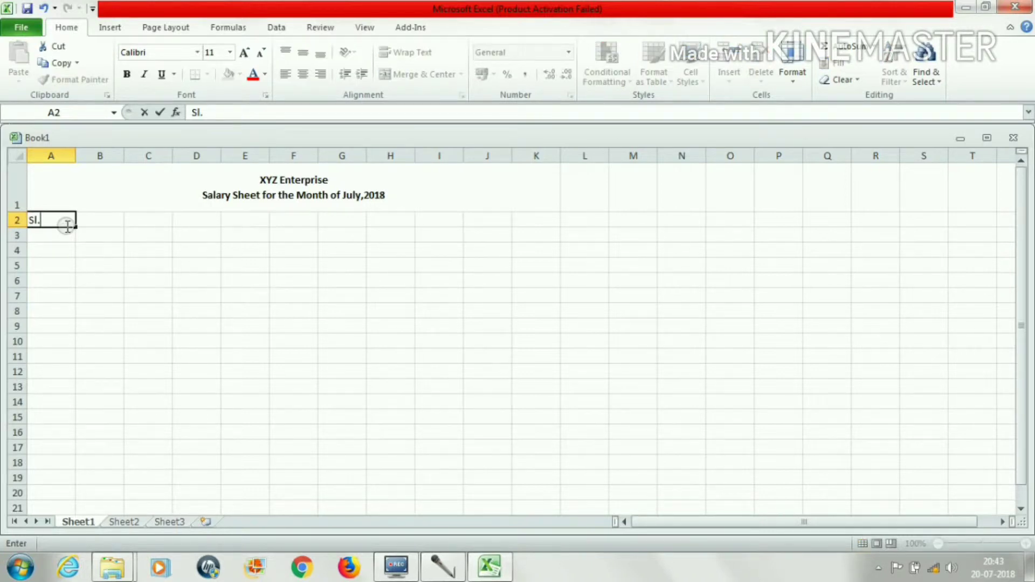
pyautogui.press('BackSpace')
pyautogui.write('no')
pyautogui.press('BackSpace')
pyautogui.press('BackSpace')
pyautogui.write('No.')
pyautogui.press('Tab')
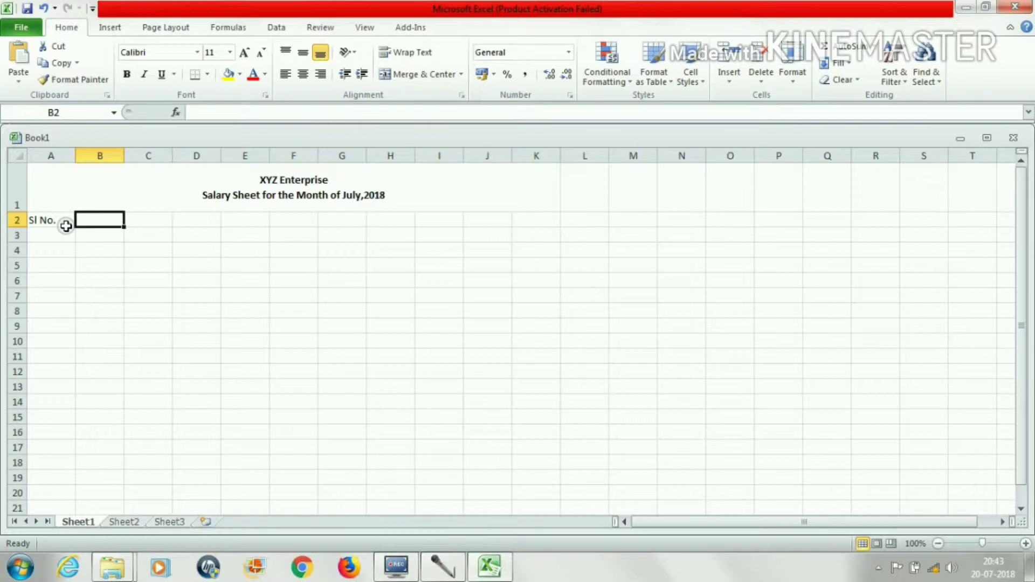
# Enter the column heading "Names" in cell B2.
pyautogui.write('Nima')
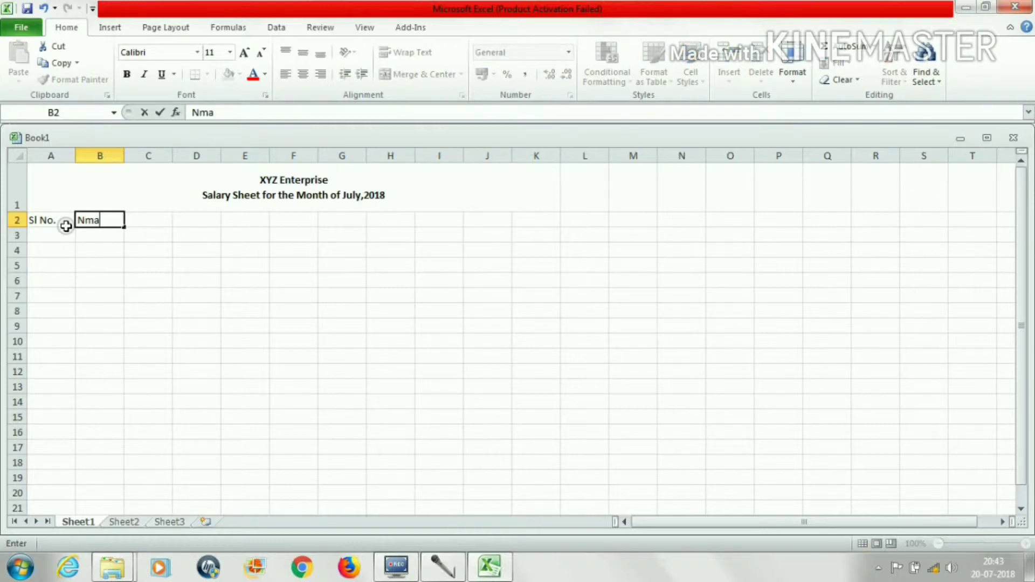
pyautogui.press('BackSpace')
pyautogui.press('BackSpace')
pyautogui.press('BackSpace')
pyautogui.write('ames')
pyautogui.press('Tab')
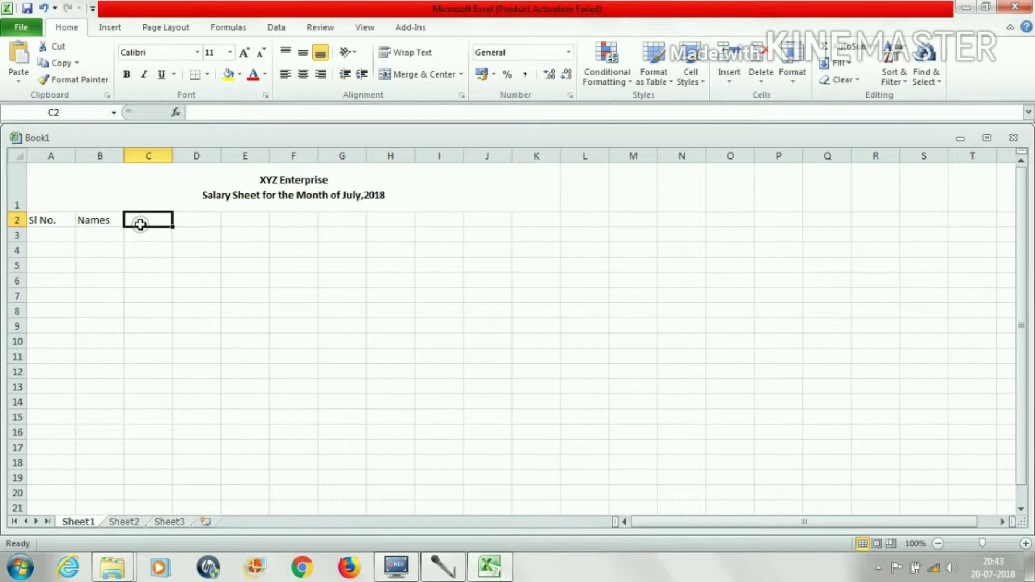
# Enter the column heading "Basic" in cell C2.
pyautogui.write('Sal')
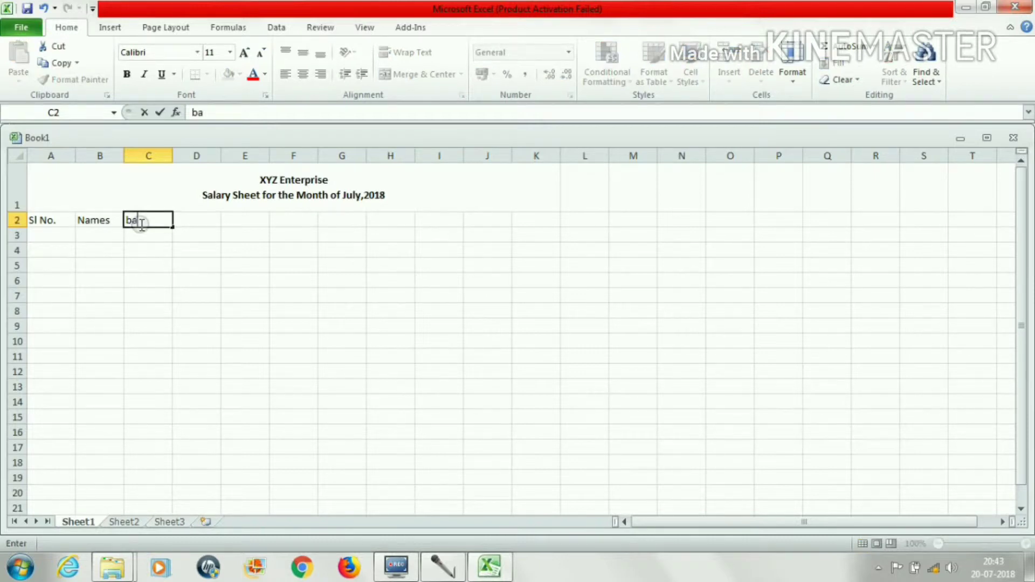
pyautogui.press('BackSpace')
pyautogui.press('BackSpace')
pyautogui.press('BackSpace')
pyautogui.write('Basic')
pyautogui.press('Tab')
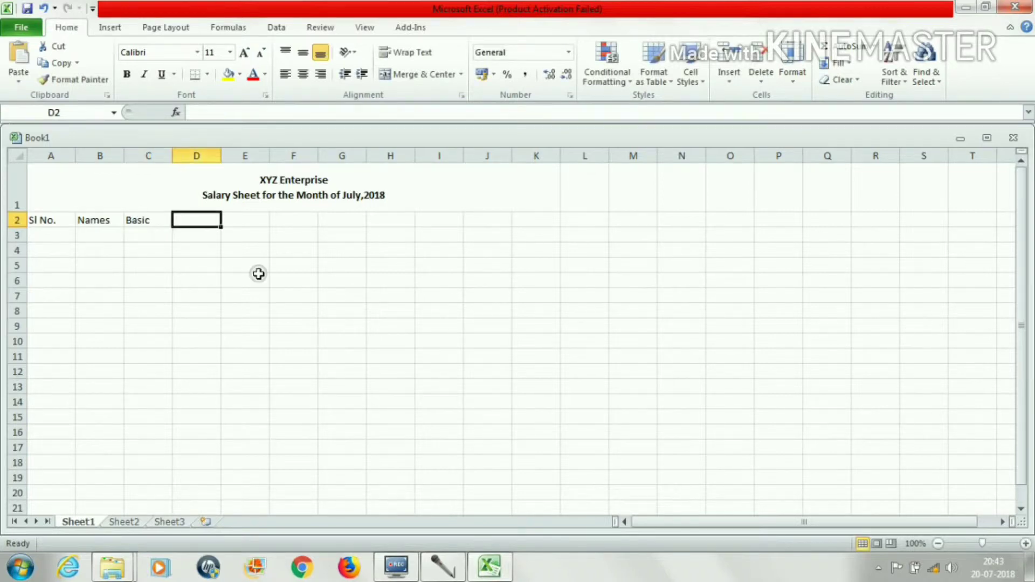
# Enter the column heading "House Rent Allowance(HRA)" in cell D2.
pyautogui.write('H')
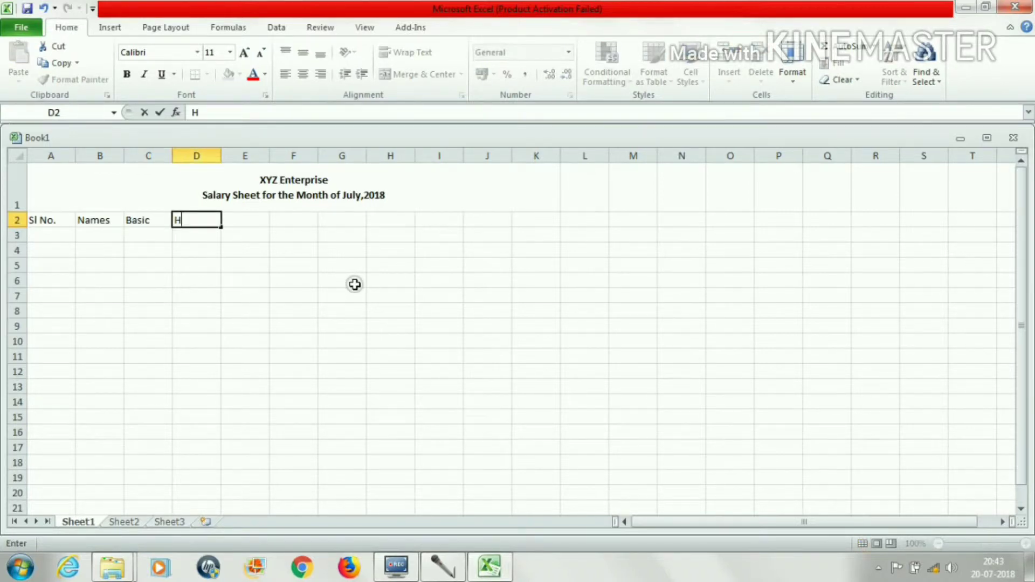
pyautogui.write('O')
pyautogui.press('BackSpace')
pyautogui.write('ou')
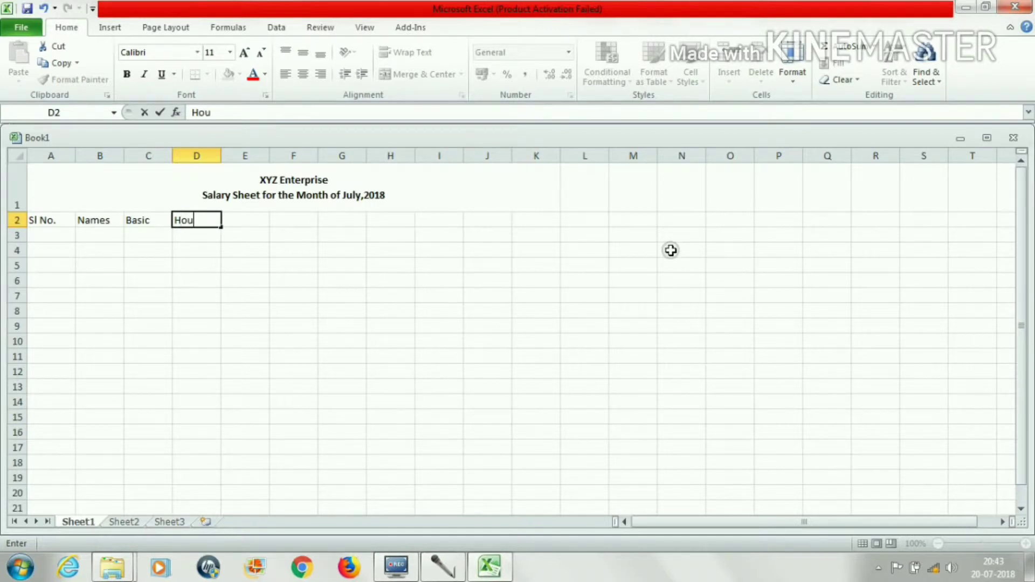
pyautogui.write('se Rent Allowan')
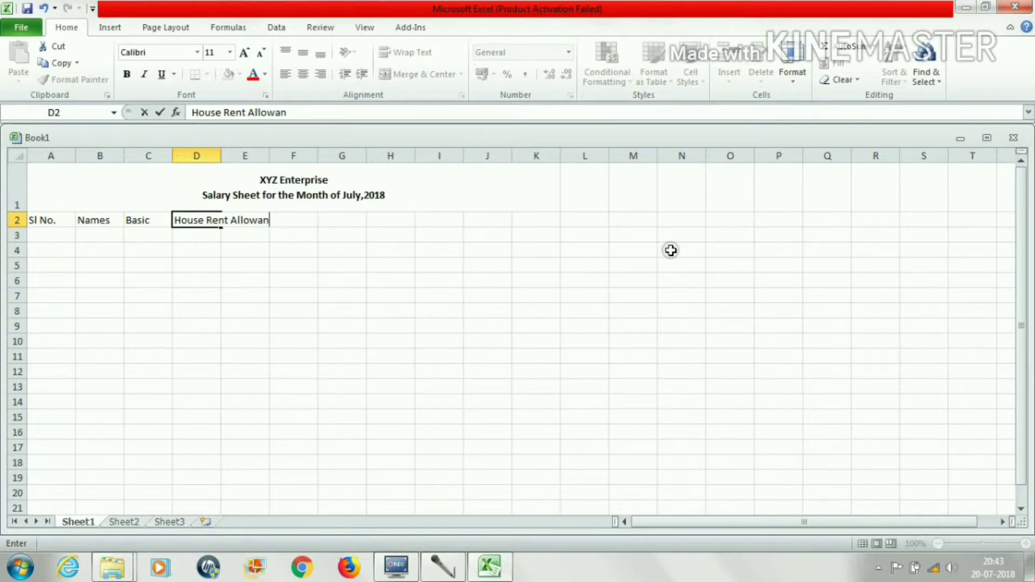
pyautogui.write('ce(HRA)')
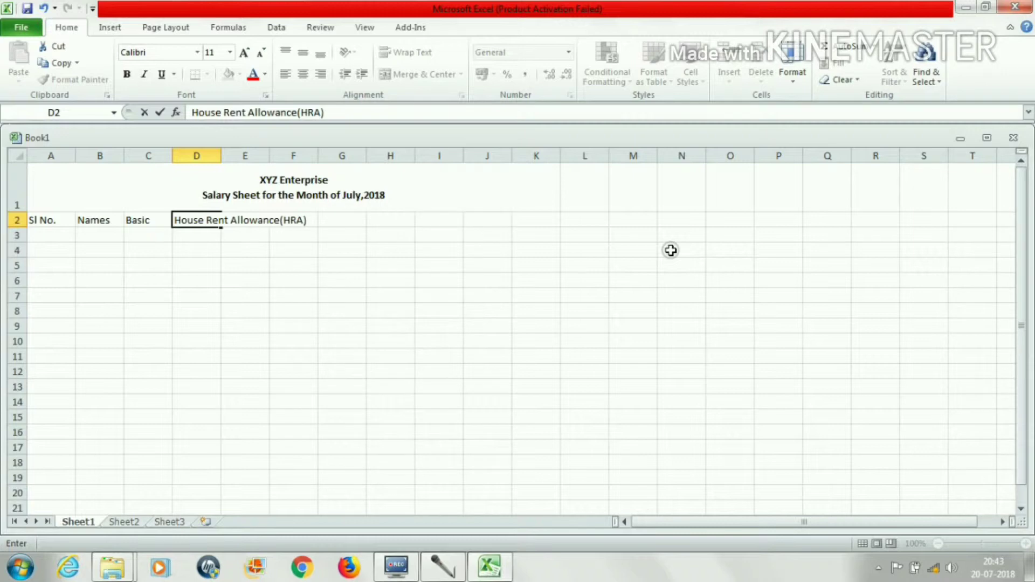
pyautogui.press('Tab')
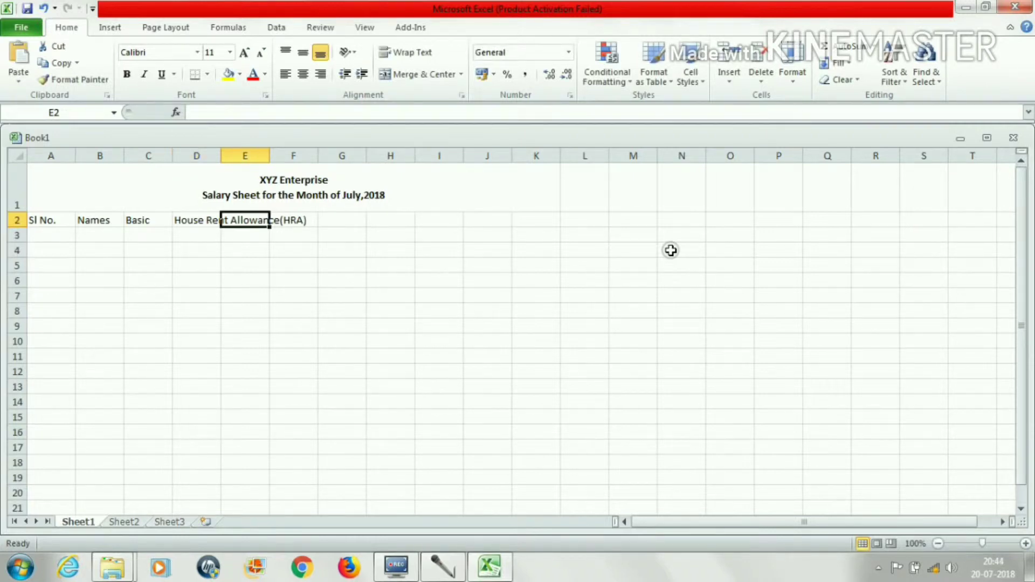
# Apply text wrapping to the house rent allowance heading in cell D2.
pyautogui.click(197, 220)
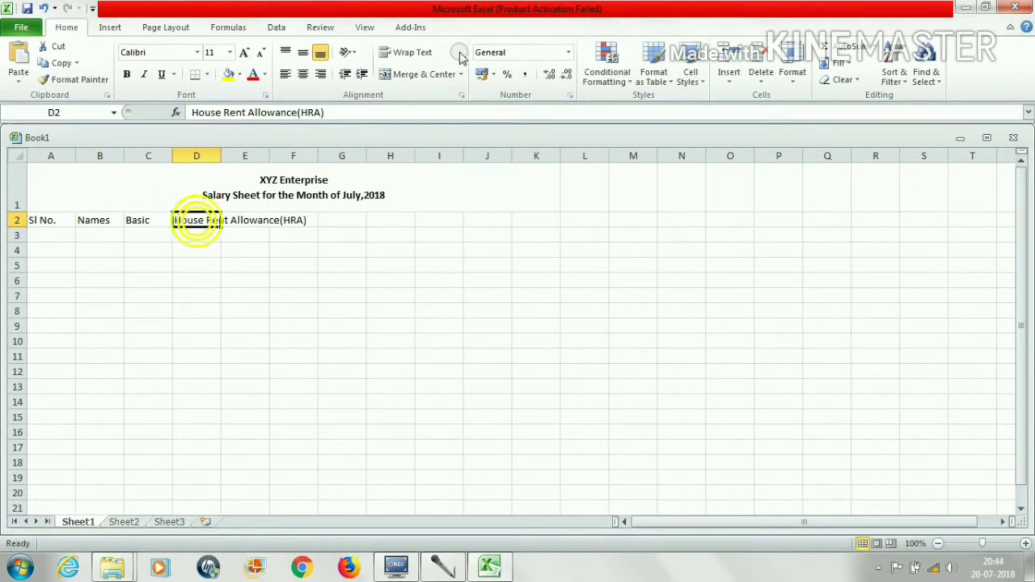
pyautogui.click(421, 52)
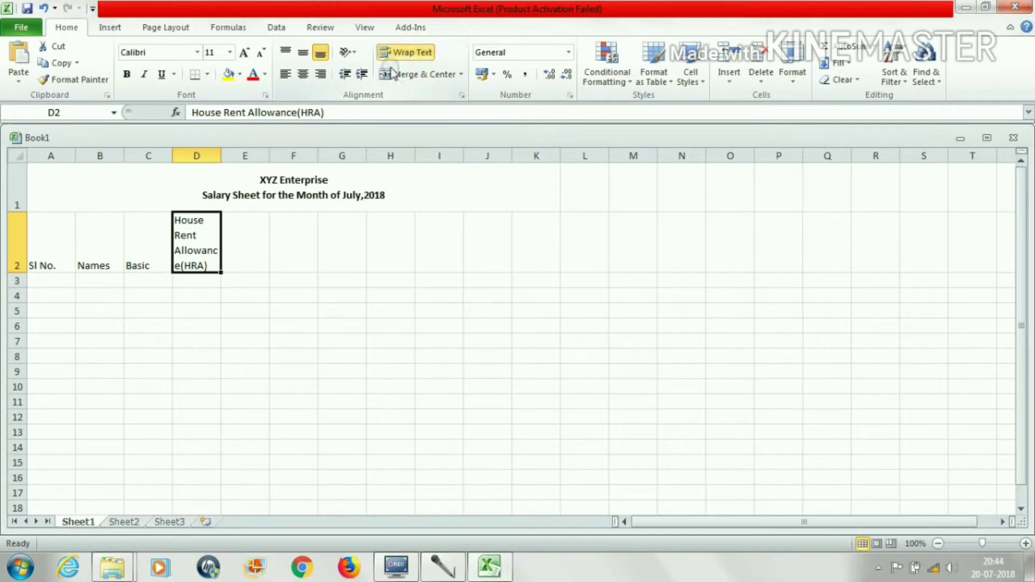
pyautogui.click(238, 220)
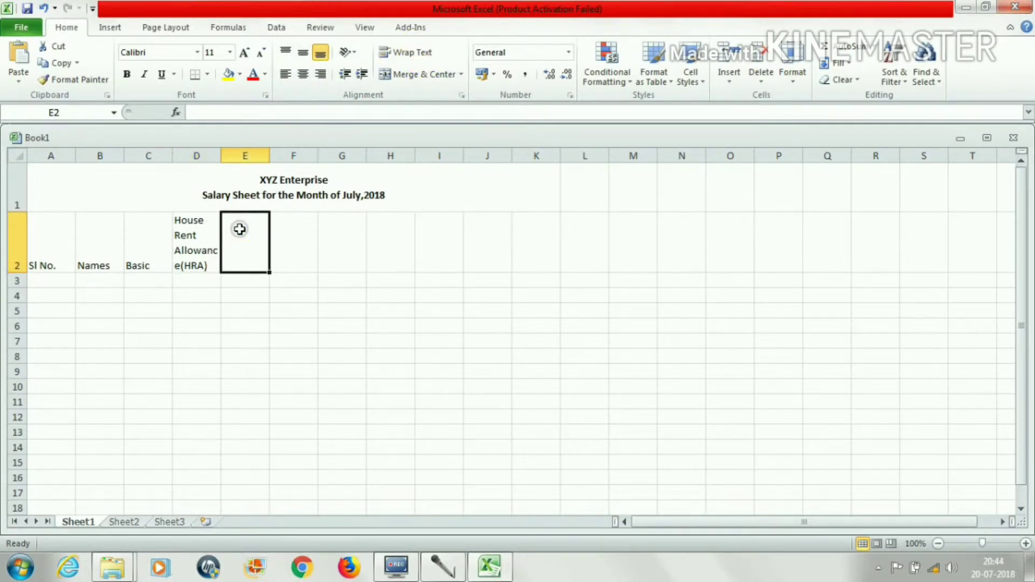
# Replace the heading in D2 with "HRA(5%)" and enter the heading "TA(5.5%)" in E2.
pyautogui.click(189, 264)
pyautogui.write('HRA(')
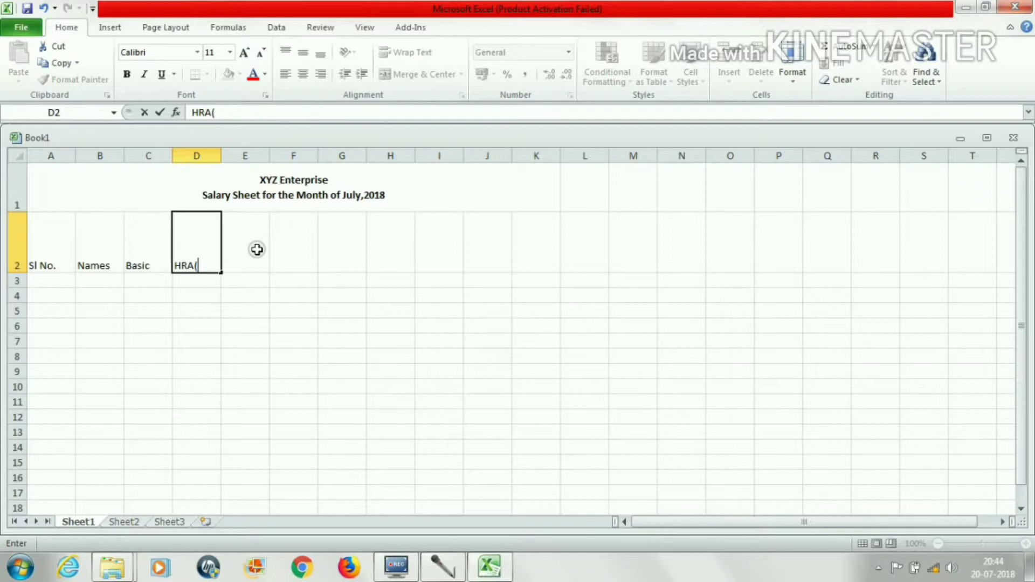
pyautogui.write('5%)')
pyautogui.press('Tab')
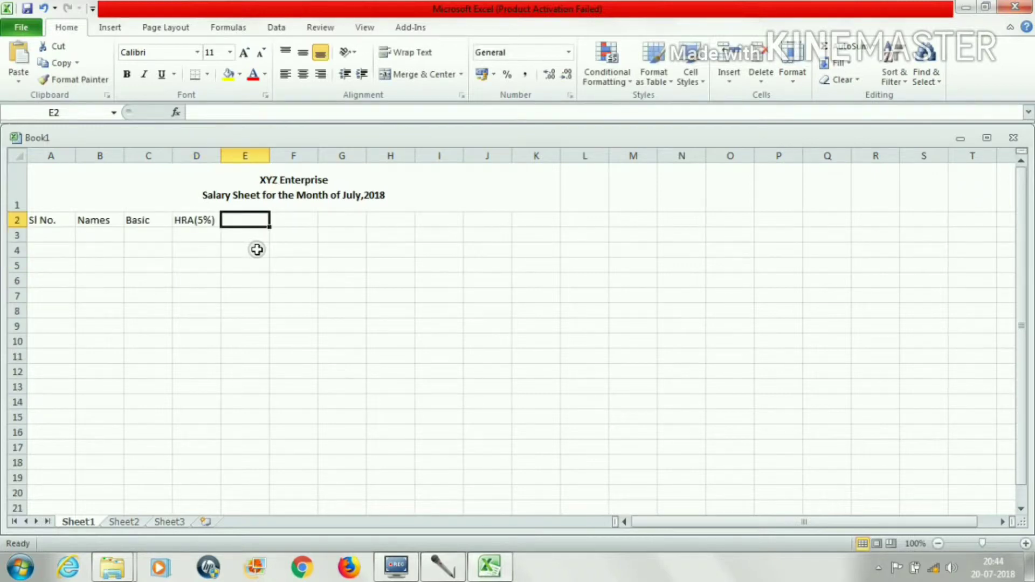
pyautogui.write('TA')
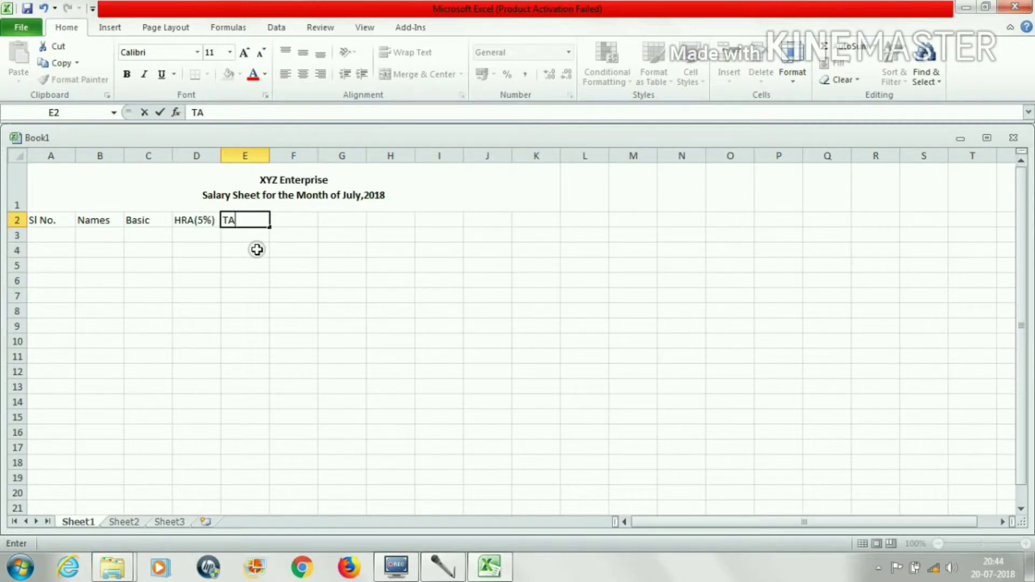
pyautogui.write('(5.5%)')
pyautogui.press('Tab')
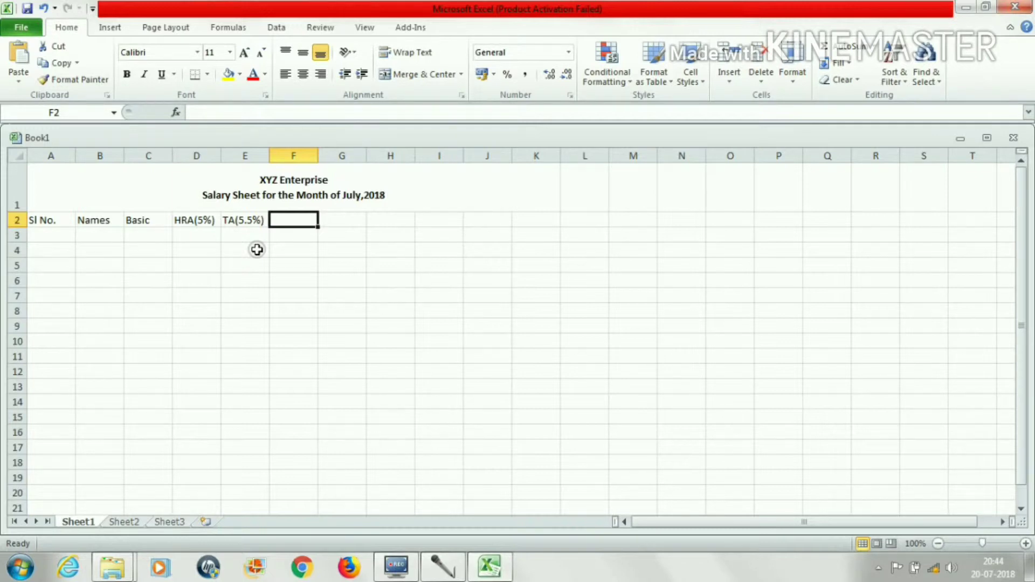
# Enter the column heading "DA(4%)" in cell F2.
pyautogui.write('Da')
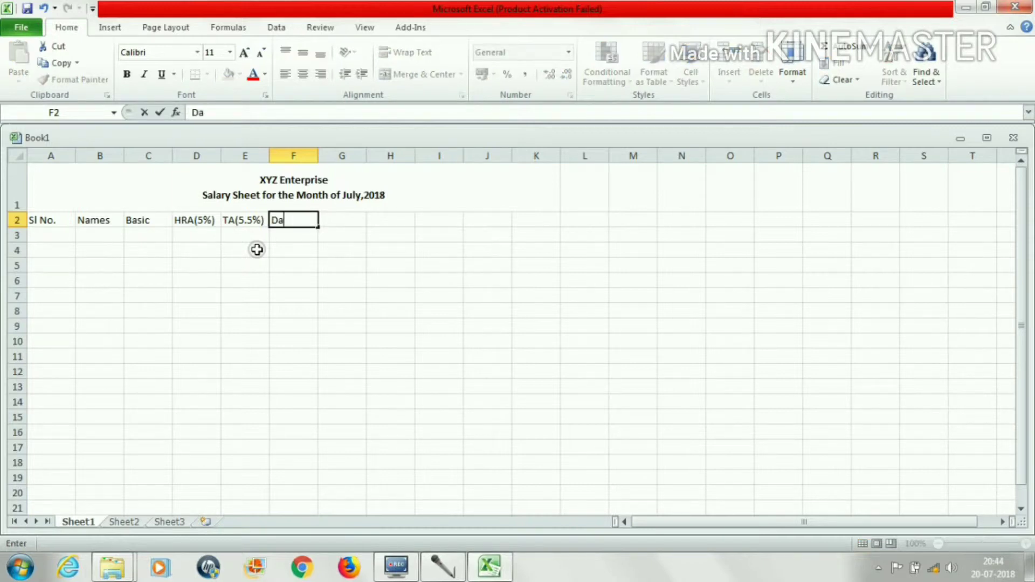
pyautogui.press('BackSpace')
pyautogui.write('A(4%0')
pyautogui.press('BackSpace')
pyautogui.write(')')
pyautogui.press('Tab')
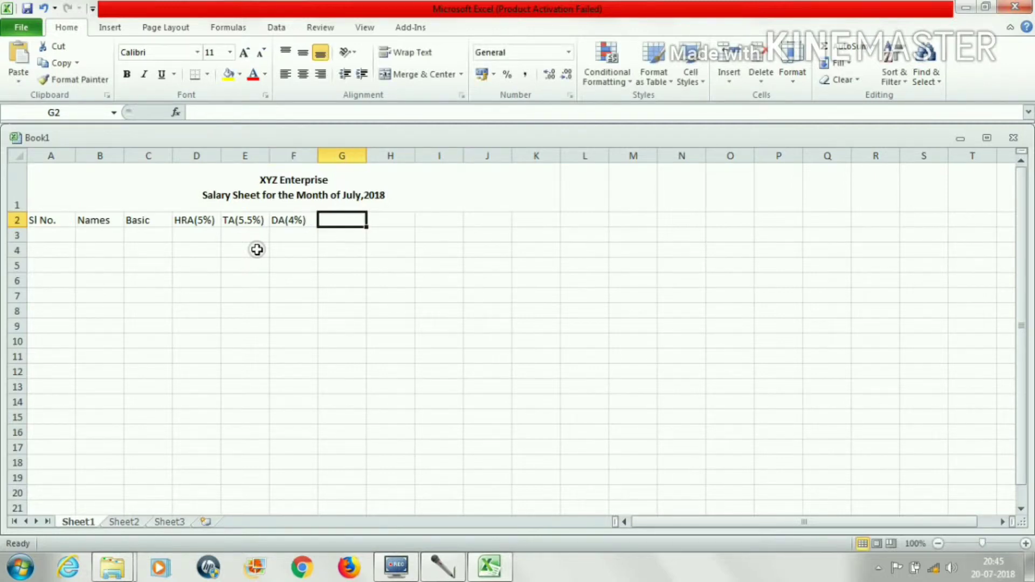
# Enter the column heading "Gross Salary" in cell G2.
pyautogui.write('Gross ')
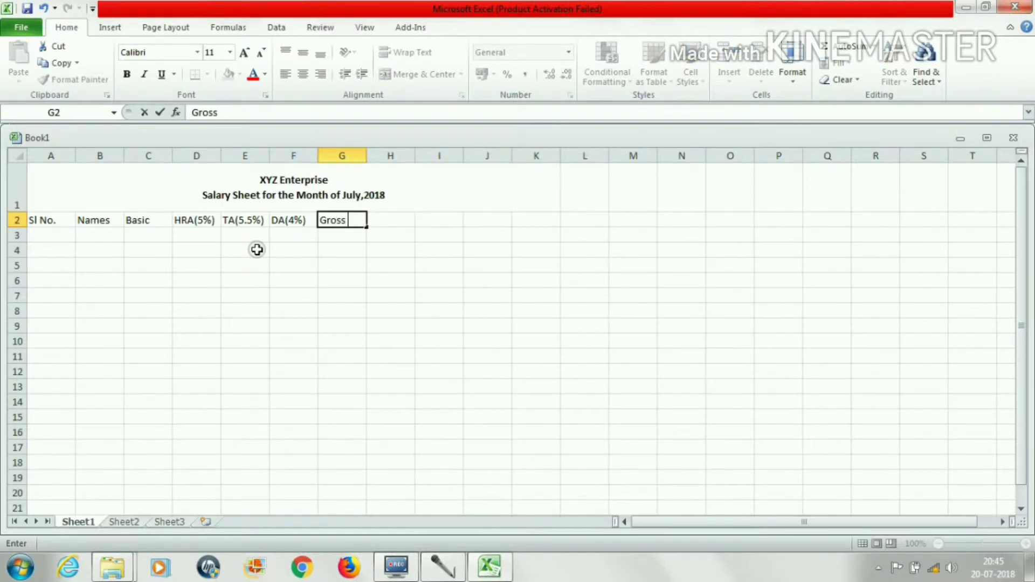
pyautogui.write('Salary')
pyautogui.press('Tab')
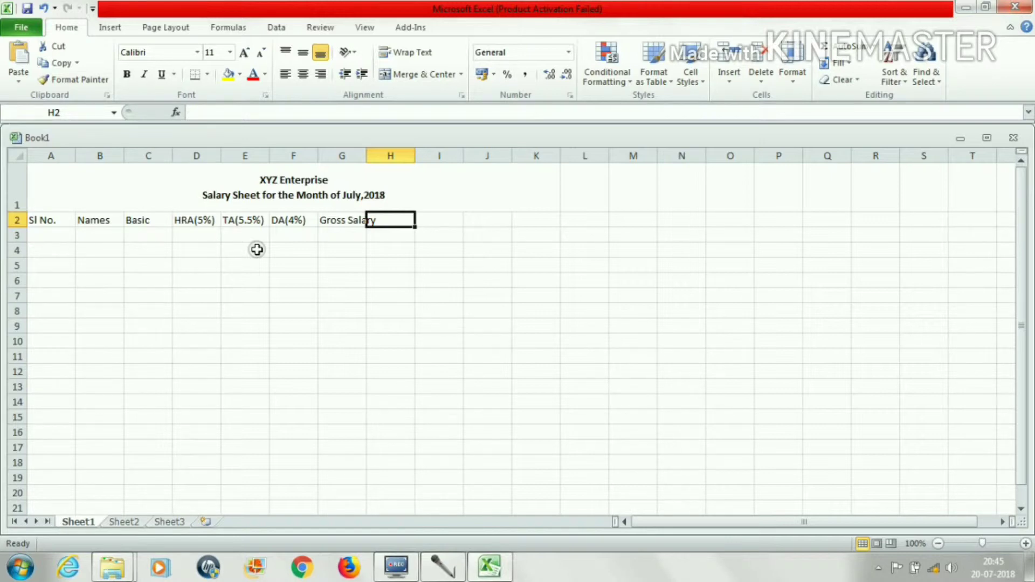
# Enter the column headings "GPF" in cell H2 and "Income Tax" in cell I2.
pyautogui.write('GPF')
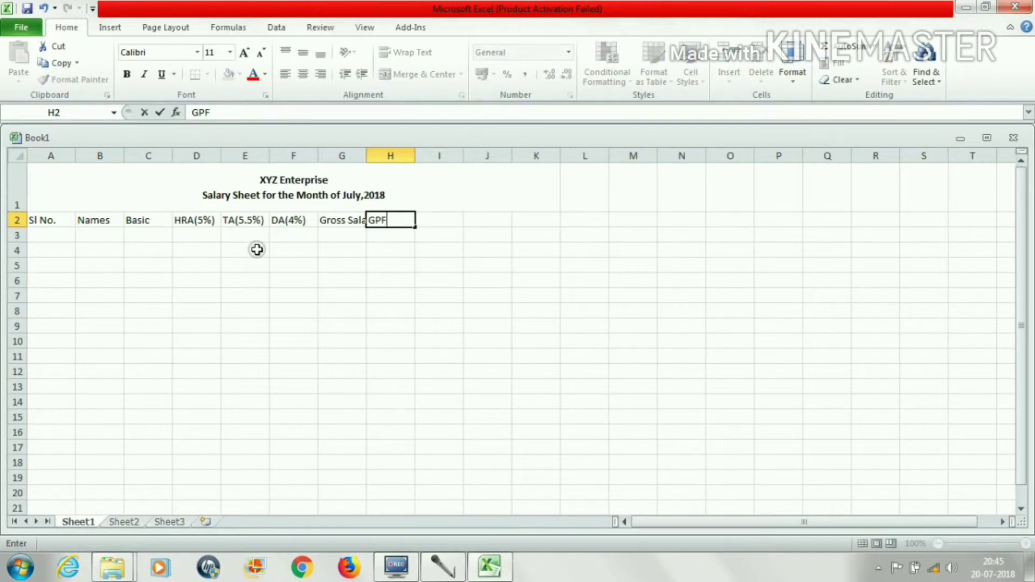
pyautogui.press('Tab')
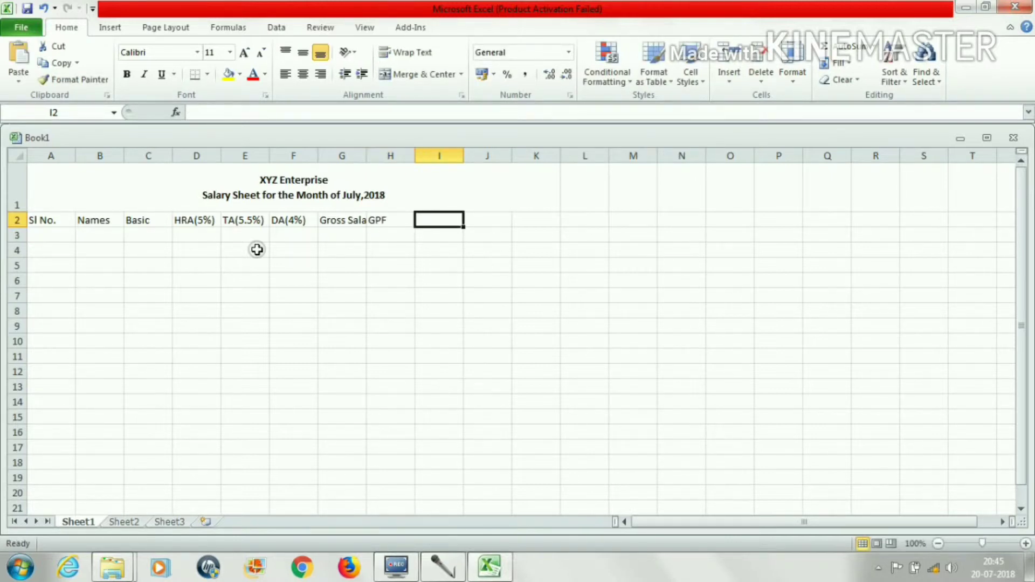
pyautogui.write('In')
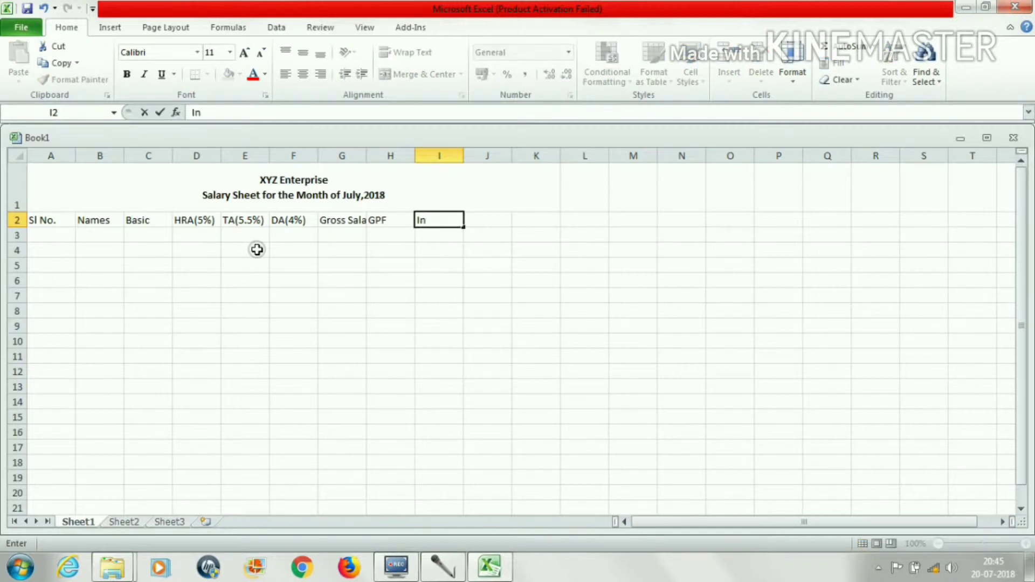
pyautogui.write('come tax')
pyautogui.press('BackSpace')
pyautogui.press('BackSpace')
pyautogui.press('BackSpace')
pyautogui.write('Tax')
pyautogui.press('Tab')
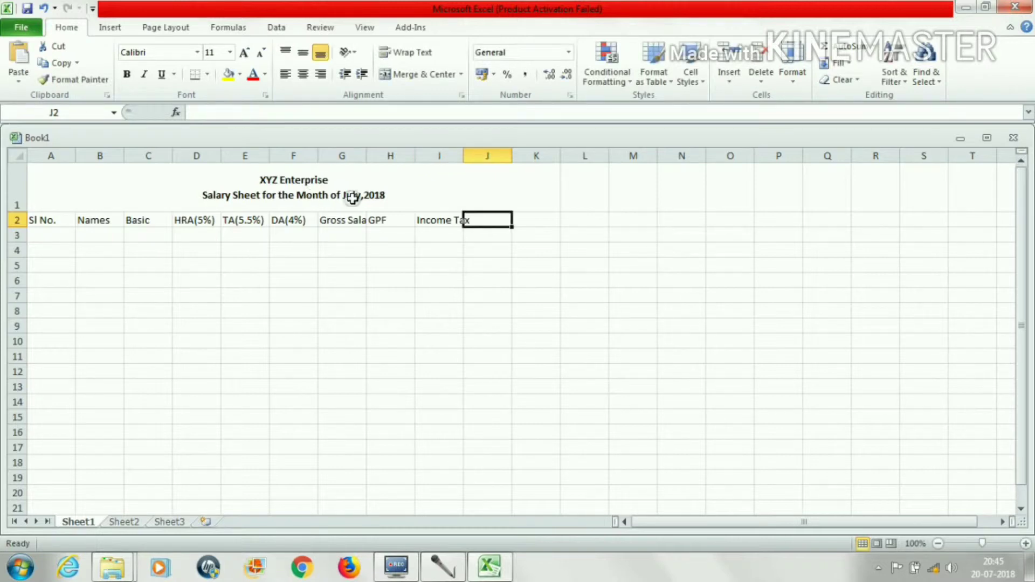
# Centre the GPF heading in H2 and enter the heading "Total" in cell J2.
pyautogui.click(391, 224)
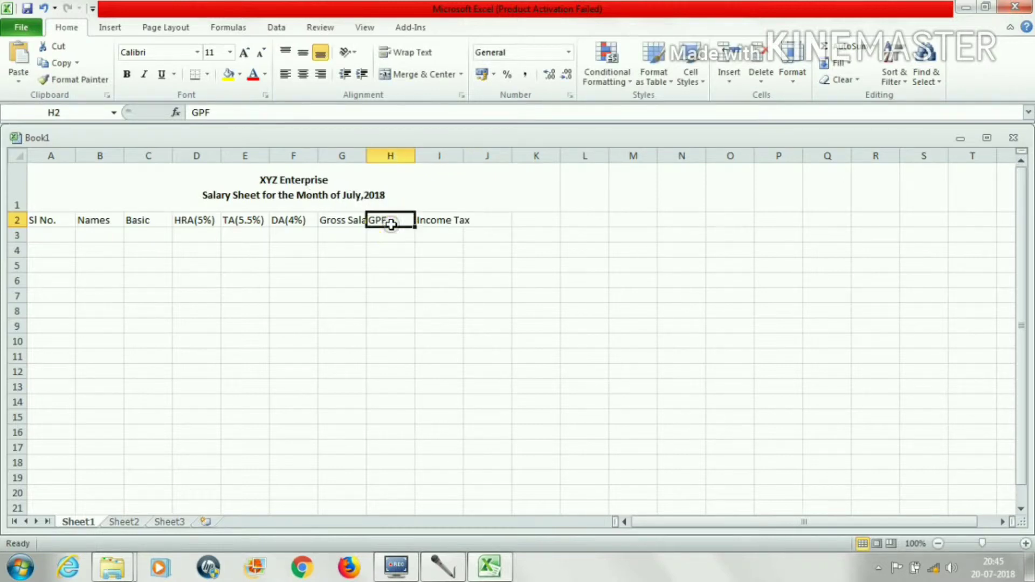
pyautogui.click(302, 74)
pyautogui.click(472, 219)
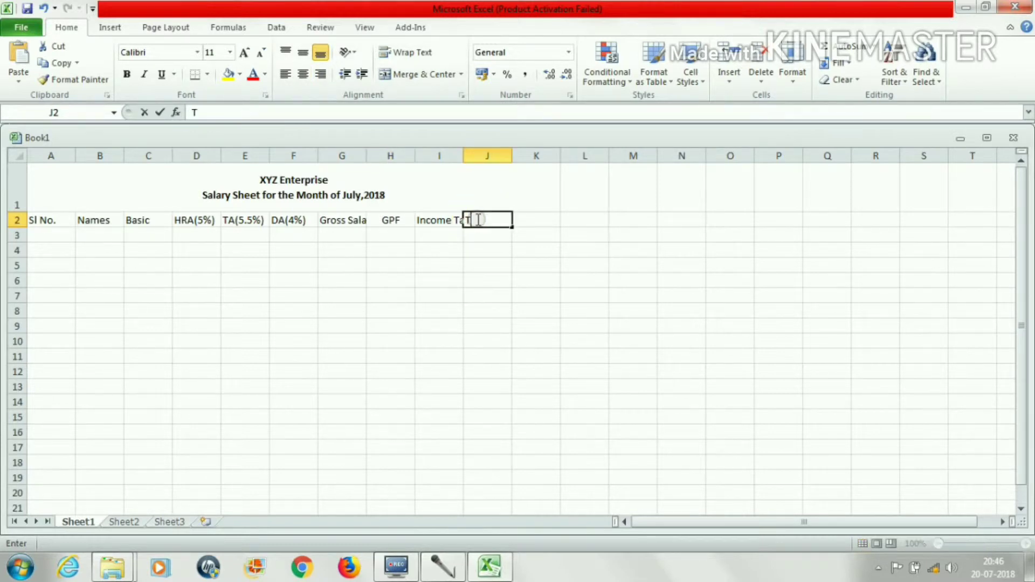
pyautogui.write('Toata')
pyautogui.press('BackSpace')
pyautogui.press('BackSpace')
pyautogui.press('BackSpace')
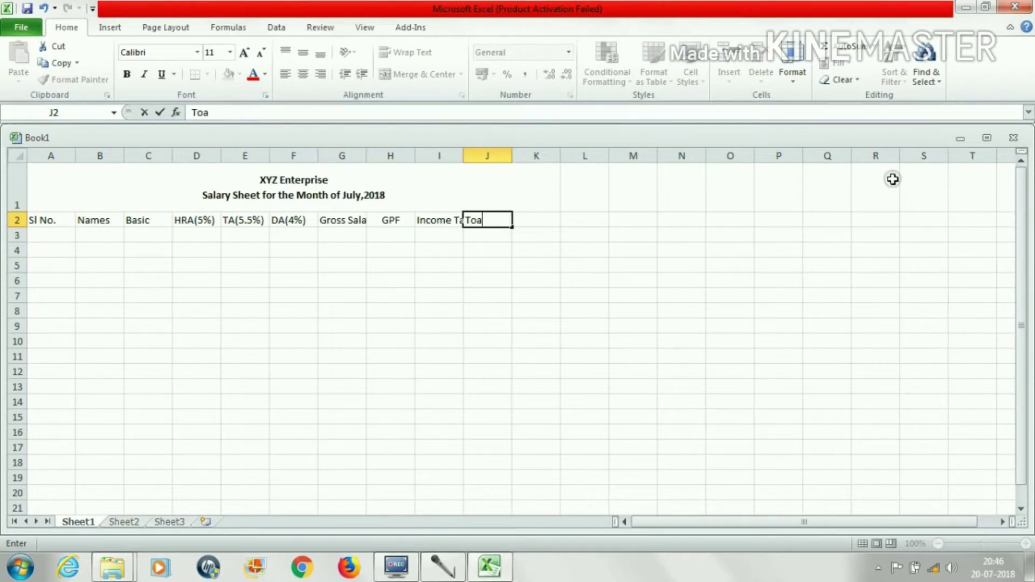
pyautogui.write('tal')
pyautogui.press('Return')
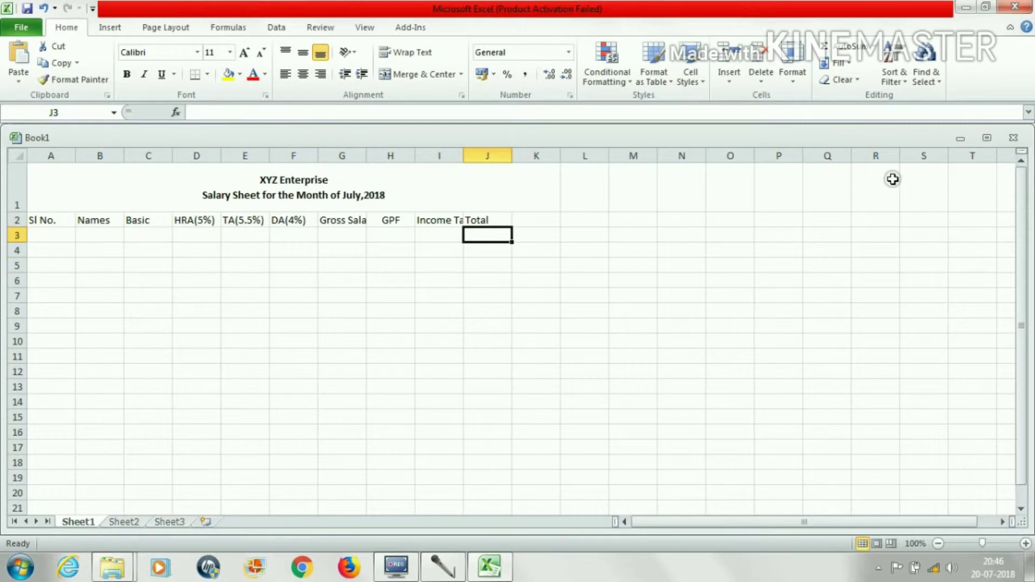
# Add the word "deductions" on a second line of the "Total" heading in cell J2.
pyautogui.press('Up')
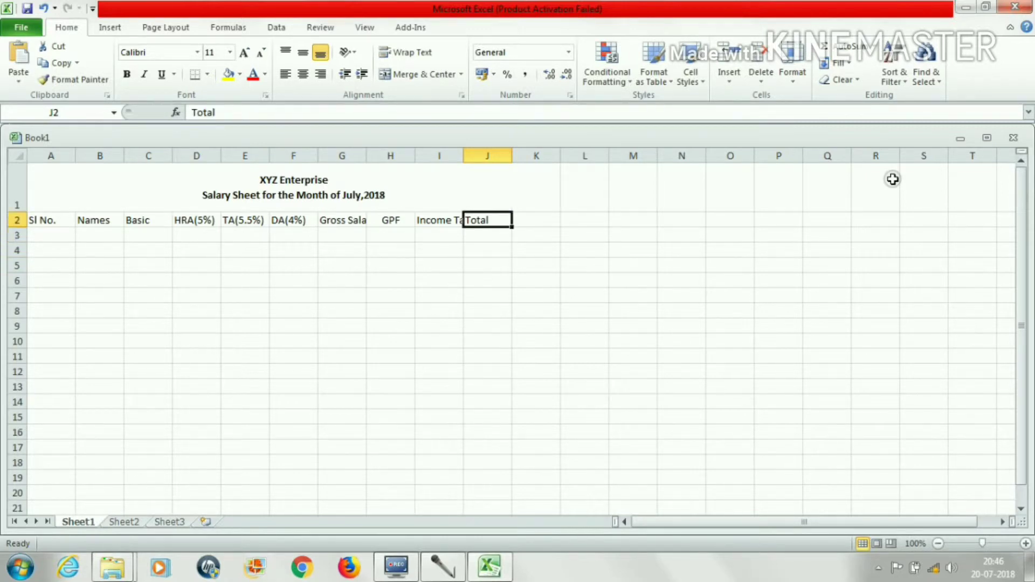
pyautogui.click(267, 113)
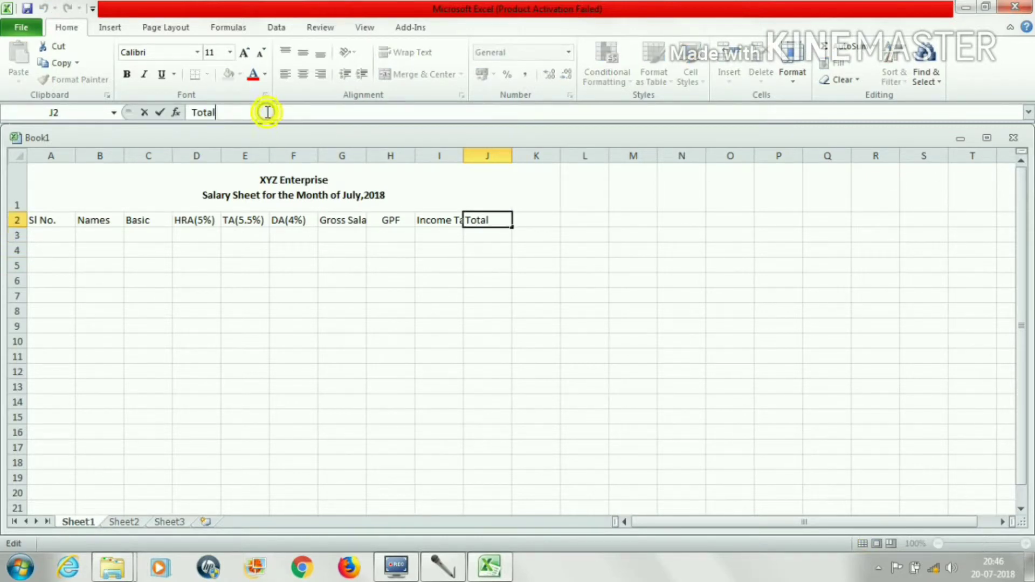
pyautogui.press('BackSpace')
pyautogui.press('BackSpace')
pyautogui.press('BackSpace')
pyautogui.press('BackSpace')
pyautogui.press('BackSpace')
pyautogui.write('de')
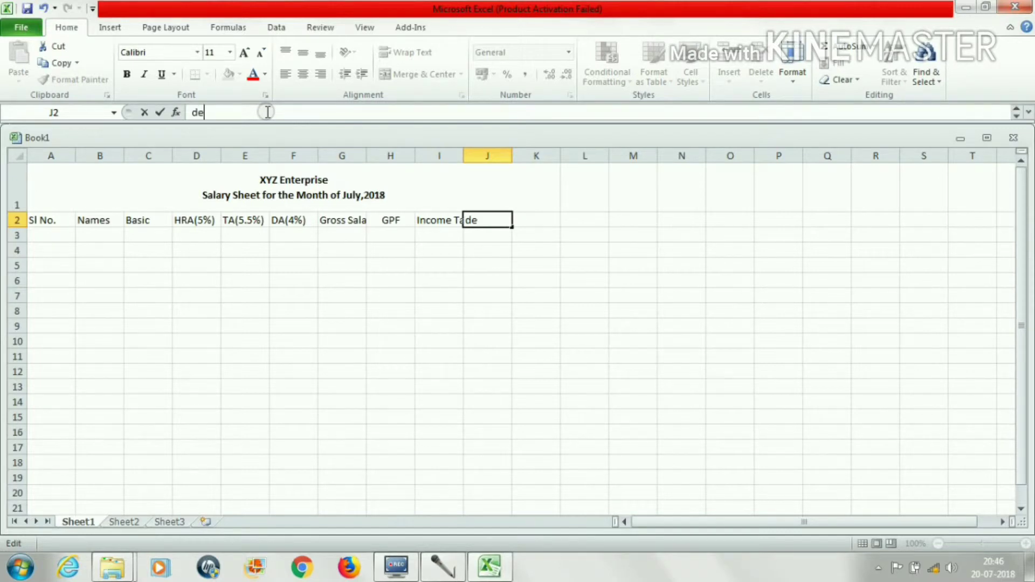
pyautogui.write('du')
pyautogui.write('ons')
pyautogui.press('BackSpace')
pyautogui.press('BackSpace')
pyautogui.write('ns')
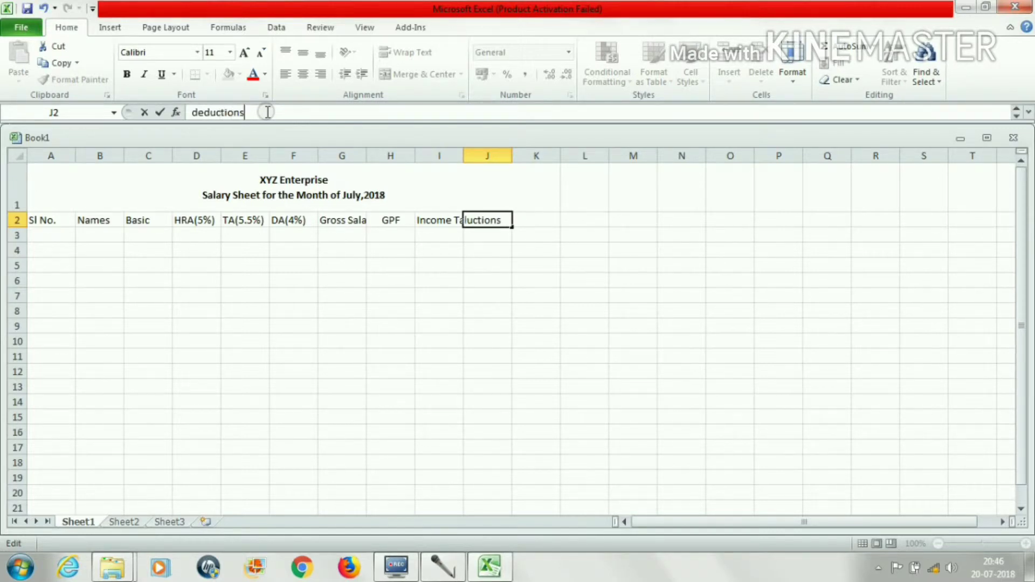
pyautogui.press('Tab')
# Capitalise the second word of the heading in J2 so that it reads "Total Deductions".
pyautogui.click(484, 229)
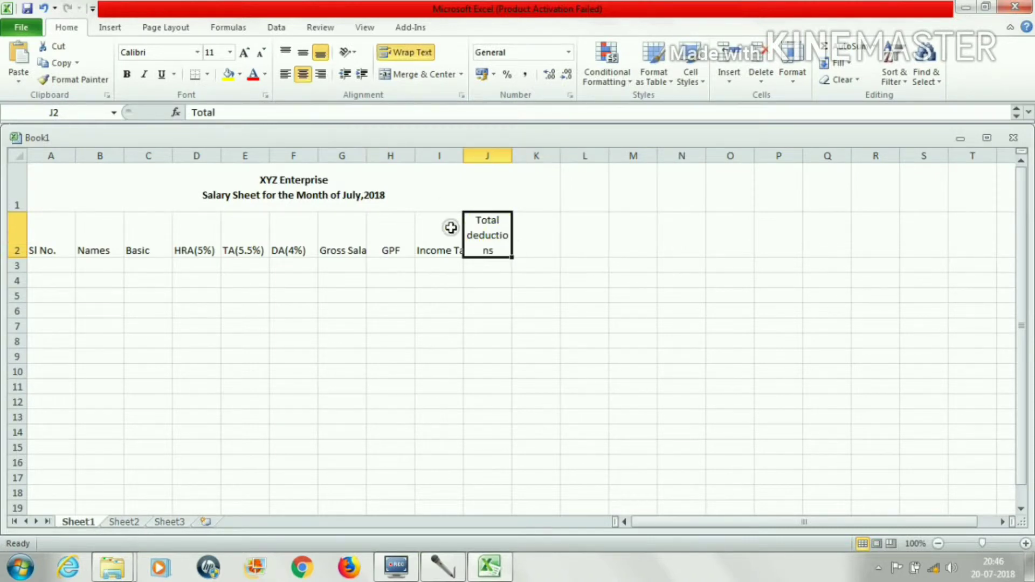
pyautogui.doubleClick(475, 235)
pyautogui.press('BackSpace')
pyautogui.write('D')
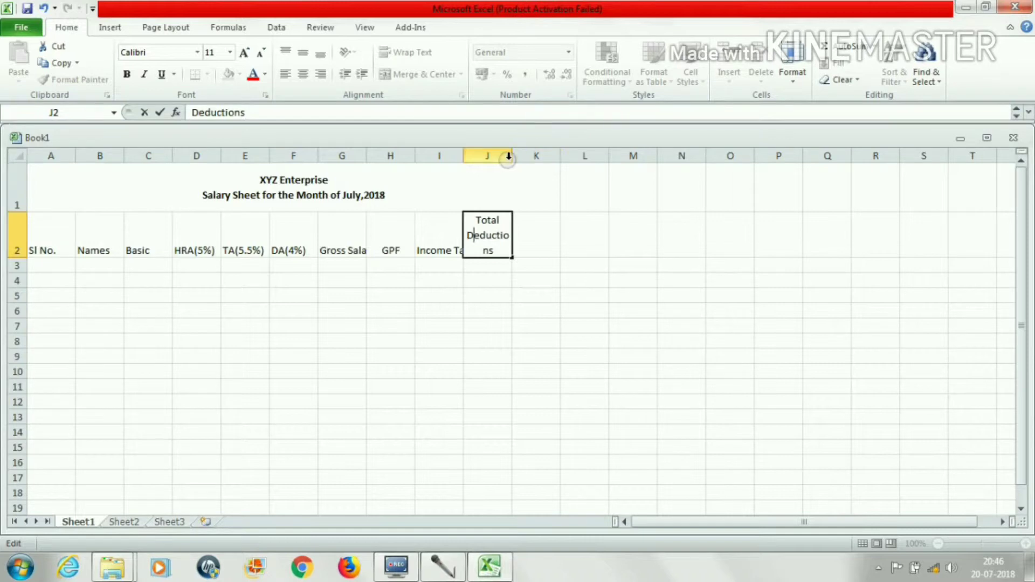
pyautogui.moveTo(508, 156); pyautogui.dragTo(536, 157)
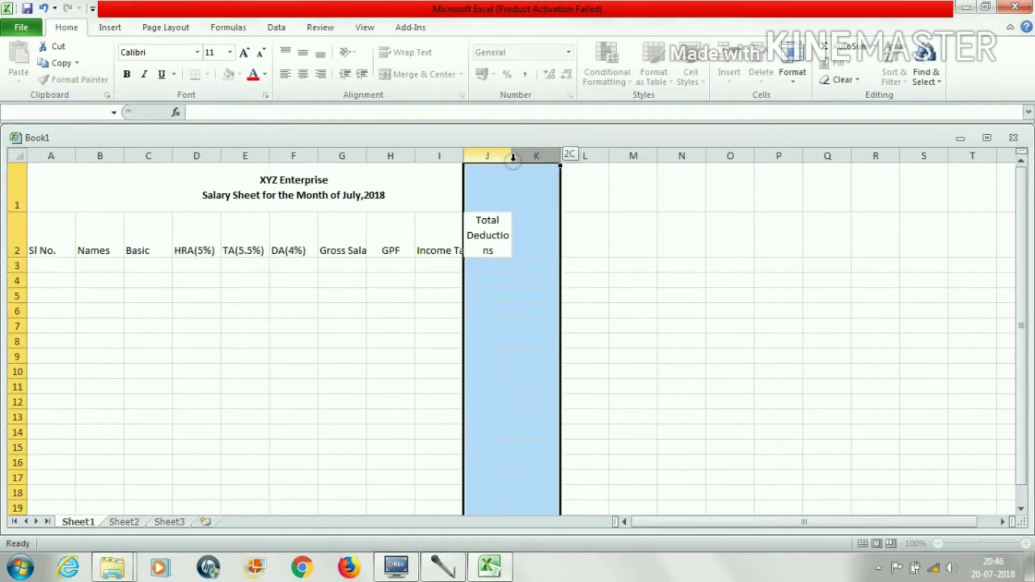
pyautogui.click(583, 251)
# Enter the column heading "Net Salary" in cell K2.
pyautogui.click(519, 249)
pyautogui.write('N')
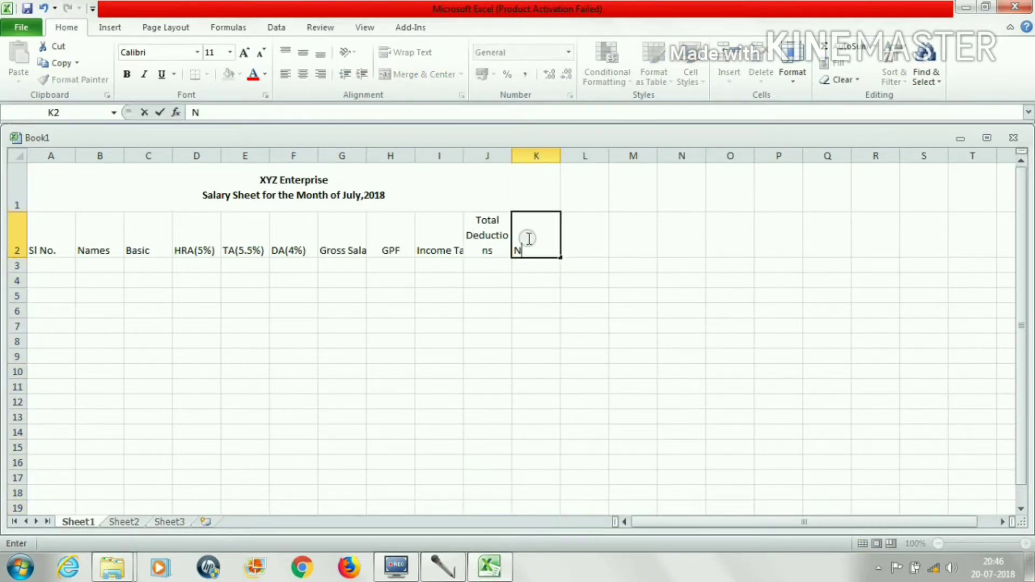
pyautogui.write('et Salary')
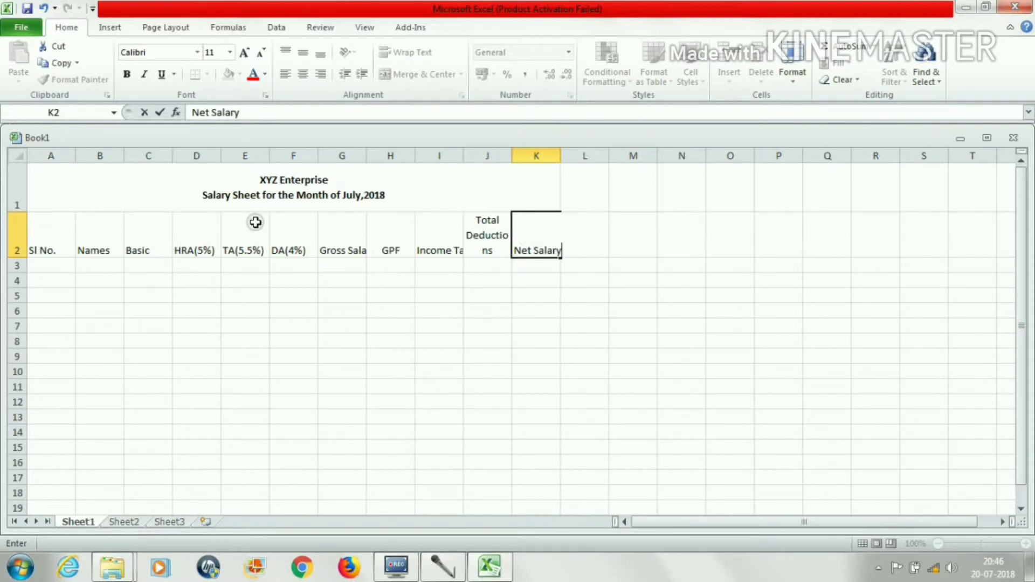
# Widen column J slightly for the Total Deductions heading and column I enough to fit "Income Tax".
pyautogui.click(487, 249)
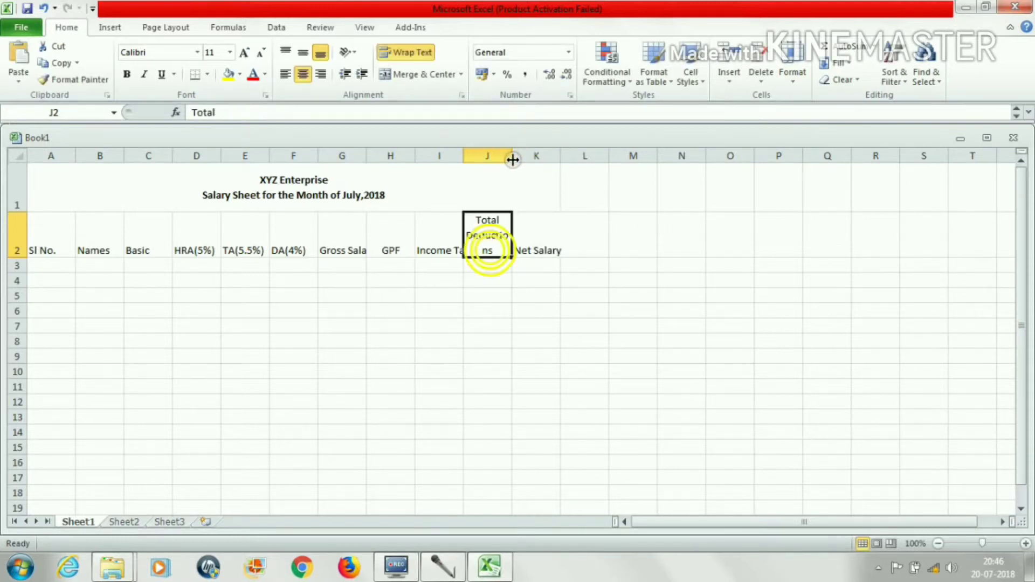
pyautogui.moveTo(512, 160); pyautogui.dragTo(518, 158)
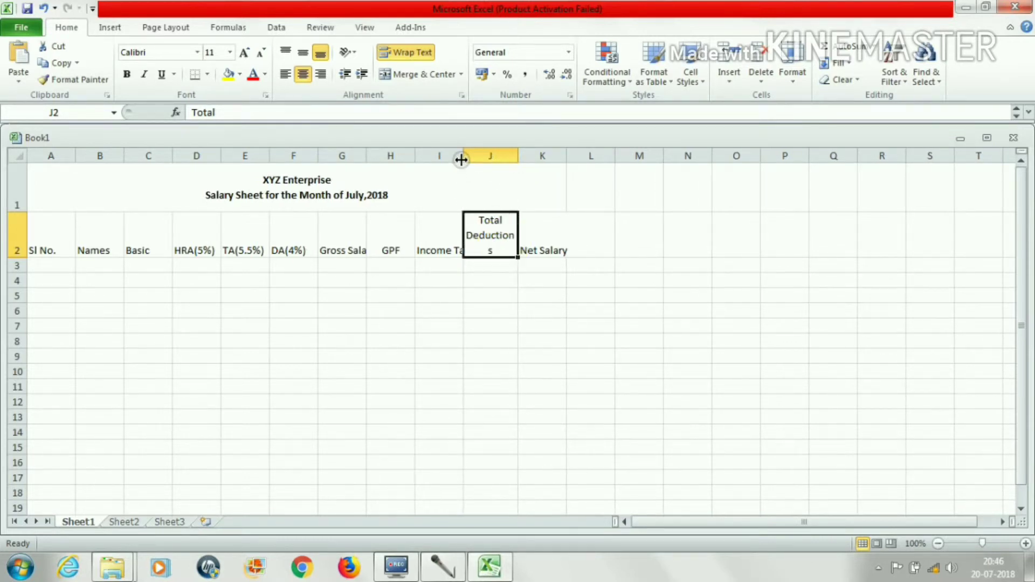
pyautogui.moveTo(461, 160); pyautogui.dragTo(475, 160)
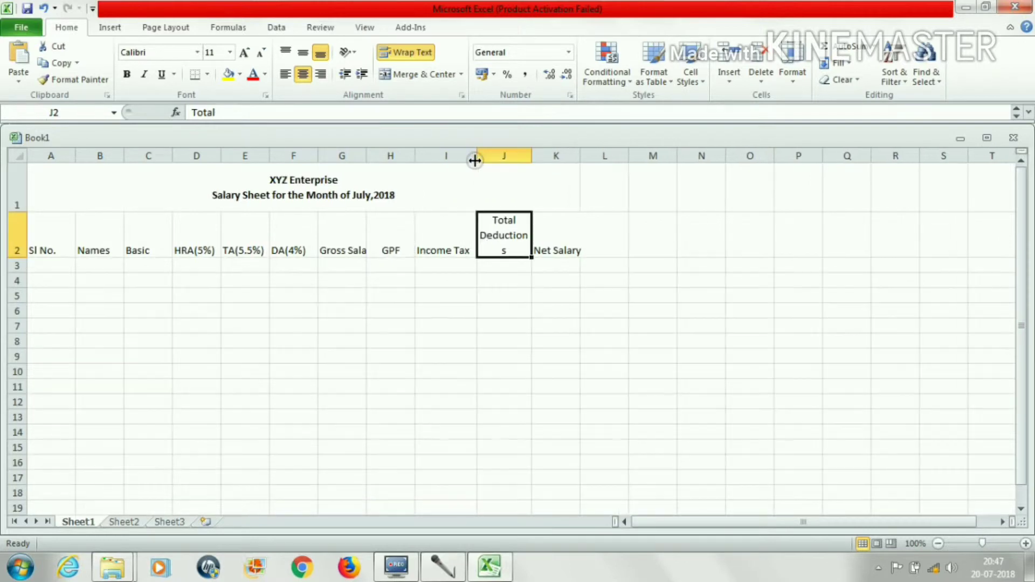
# Enter the serial number "1." for the first employee in cell A3.
pyautogui.click(51, 265)
pyautogui.write('1')
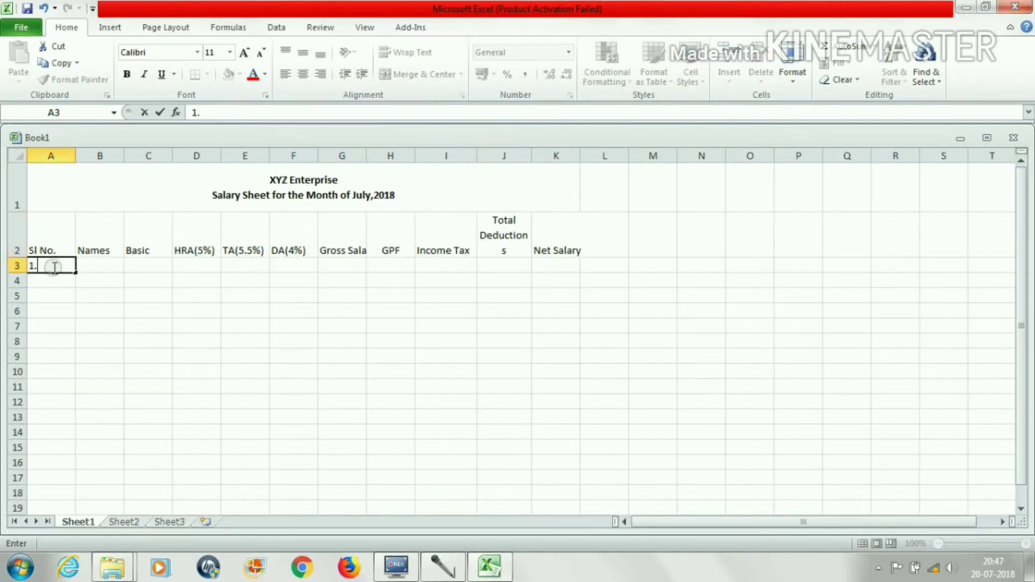
pyautogui.write('.')
pyautogui.press('Tab')
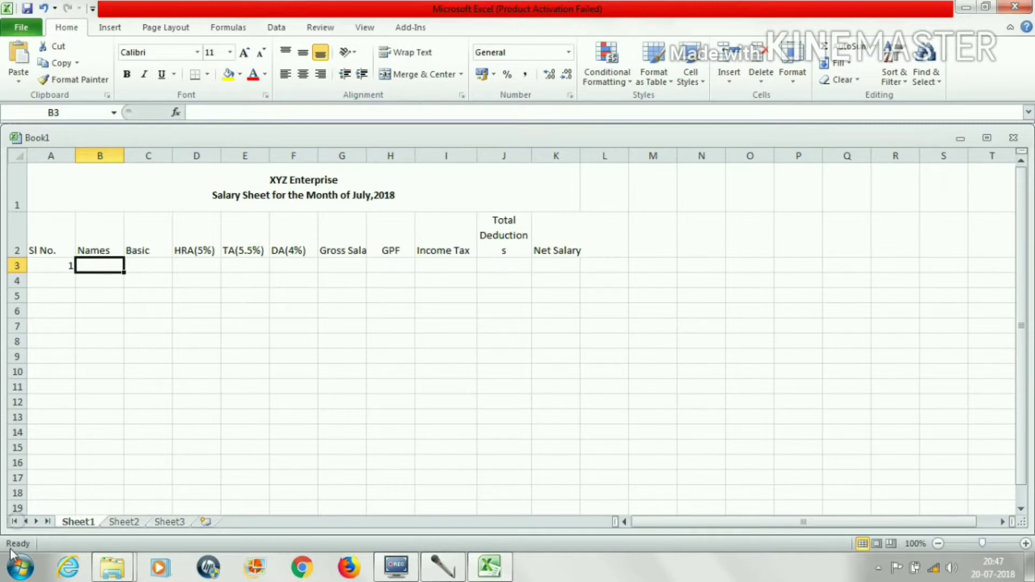
pyautogui.click(392, 570)
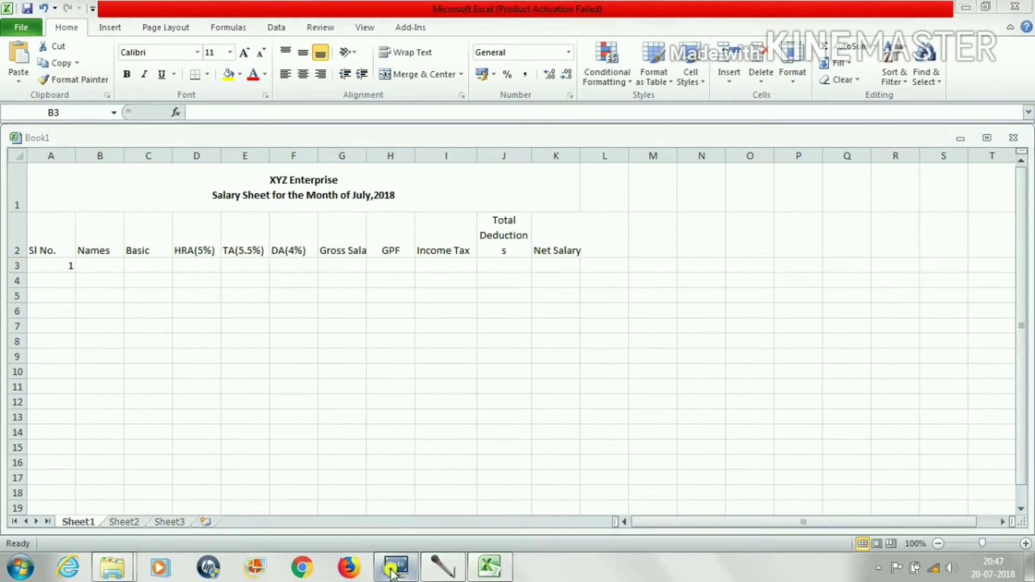
pyautogui.click(402, 578)
# Enter the first employee's name in cell B3.
pyautogui.click(118, 267)
pyautogui.click(117, 268)
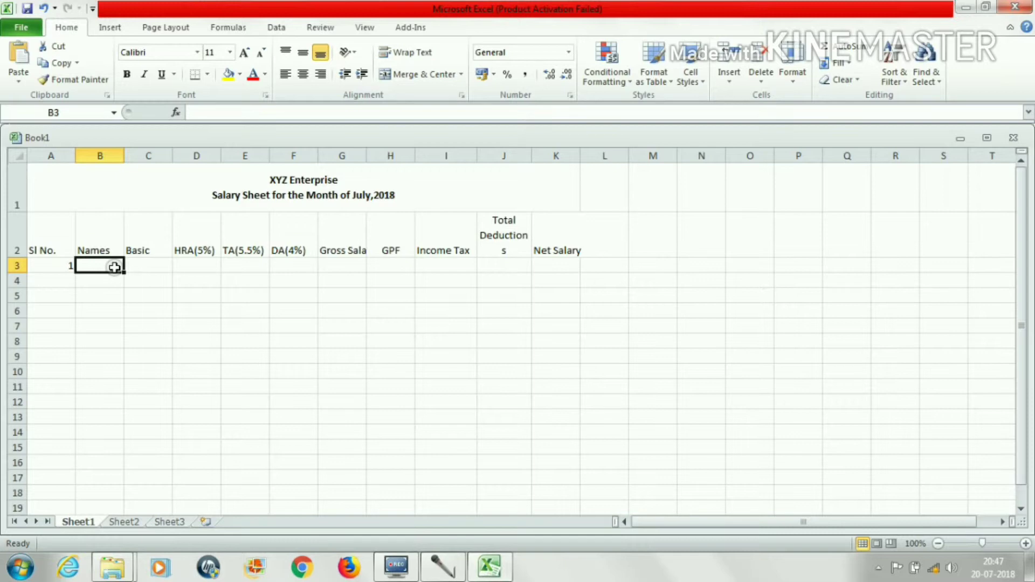
pyautogui.write('J')
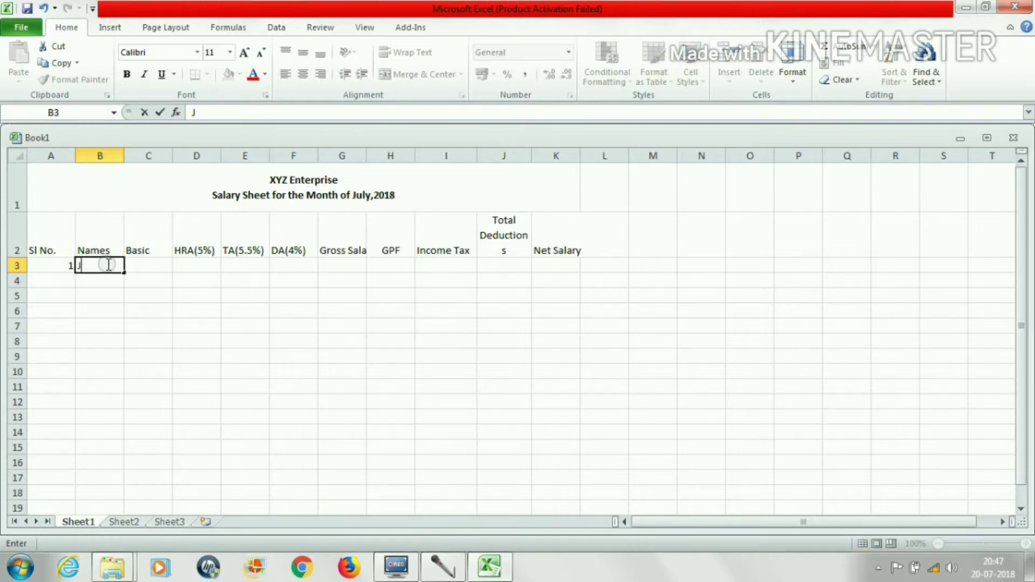
pyautogui.write('acob')
# Enter the first employee's basic salary of 27,000 in cell C3.
pyautogui.click(153, 266)
pyautogui.write('2')
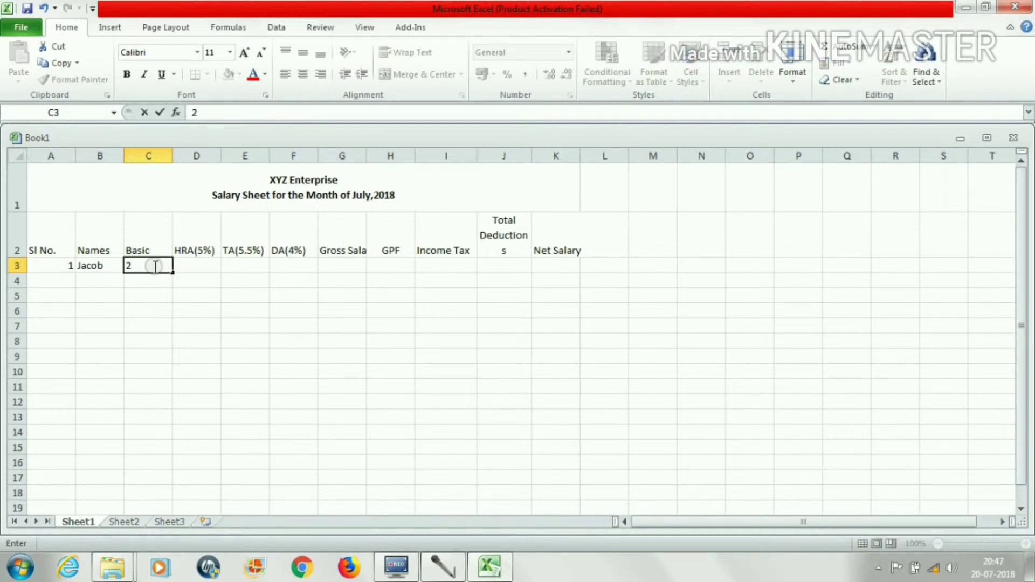
pyautogui.write('3,000')
pyautogui.press('BackSpace')
pyautogui.press('BackSpace')
pyautogui.press('BackSpace')
pyautogui.press('BackSpace')
pyautogui.press('BackSpace')
pyautogui.write('7,000')
# Calculate the first employee's HRA in cell D3 with the formula =5/100*C3.
pyautogui.click(185, 265)
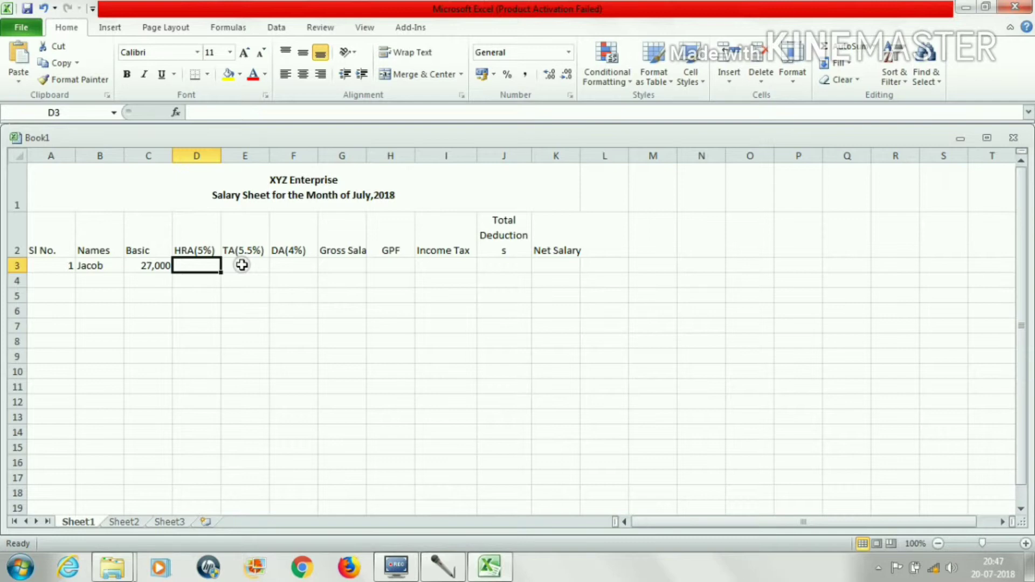
pyautogui.write('=')
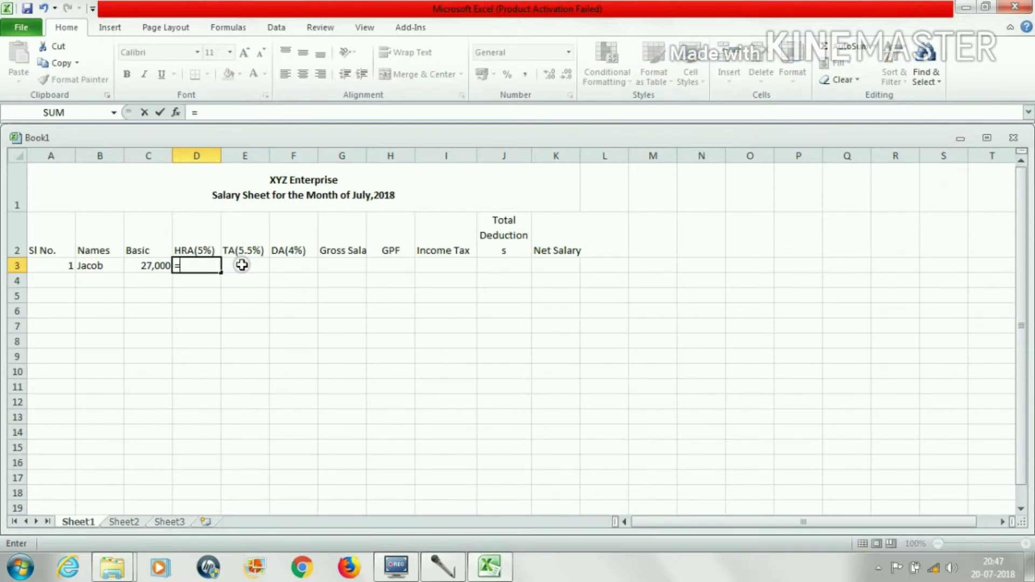
pyautogui.write('5/100')
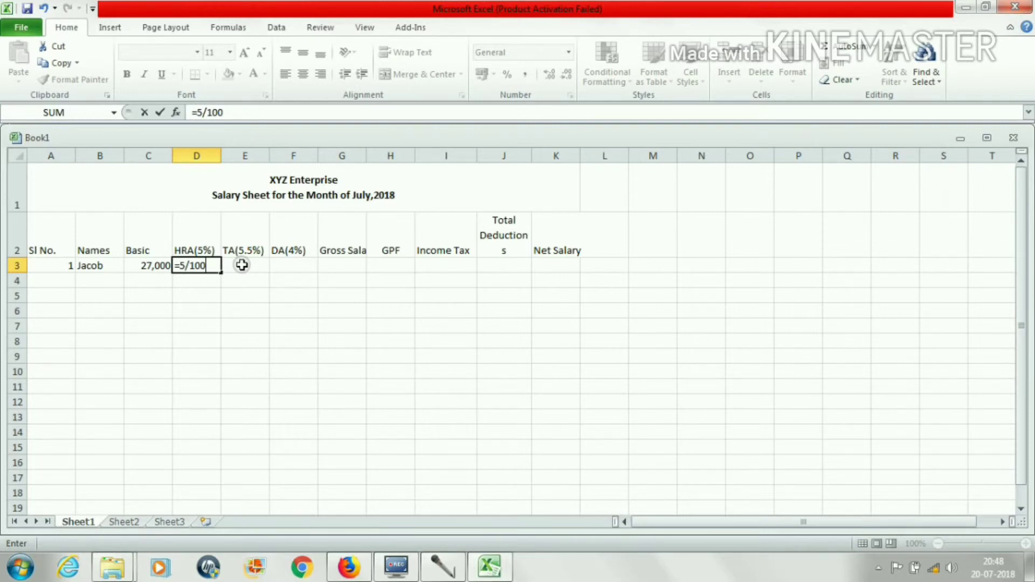
pyautogui.write('*')
pyautogui.click(150, 266)
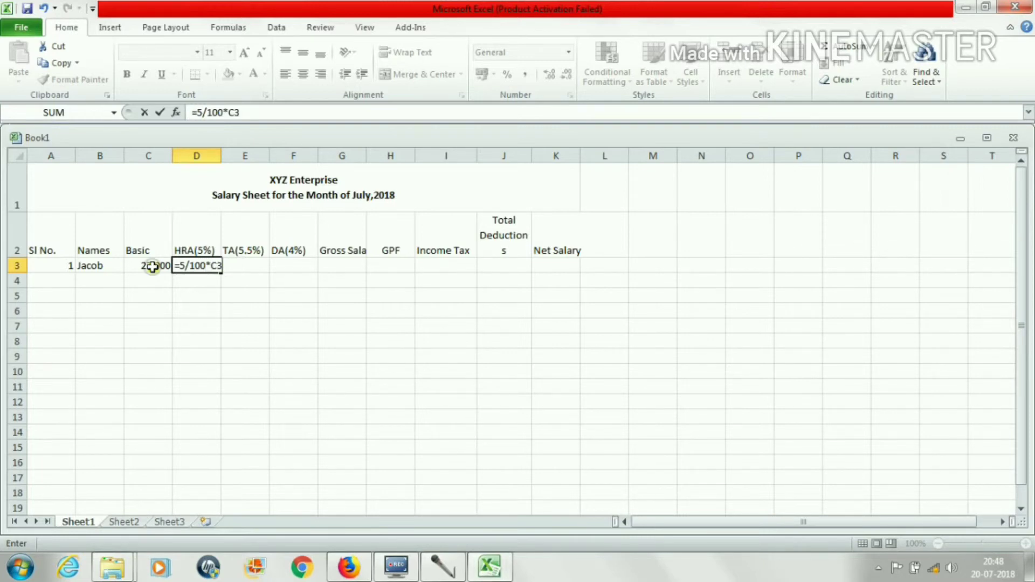
pyautogui.press('Tab')
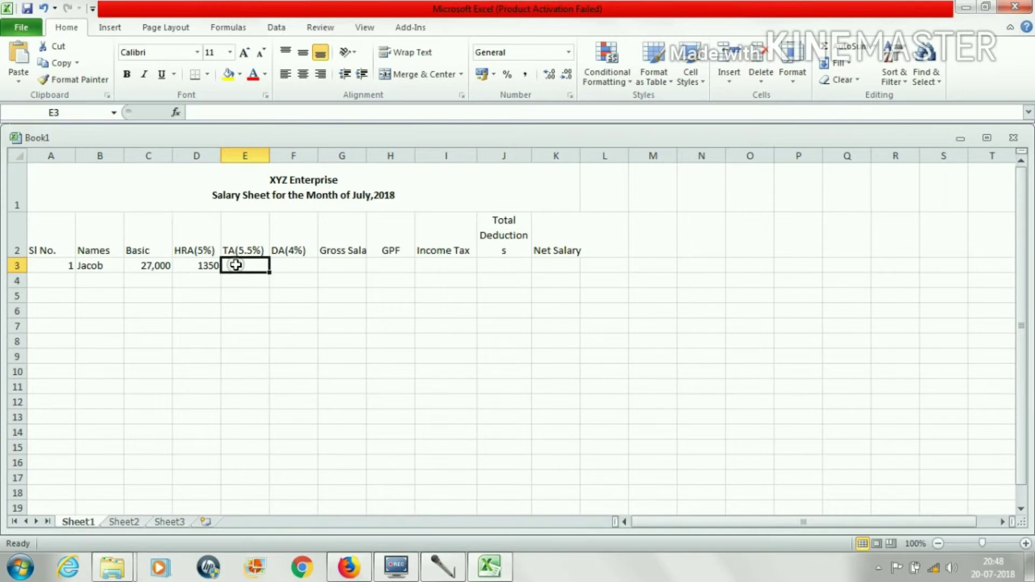
# Calculate the first employee's TA in cell E3 with the formula =5.5/100*C3.
pyautogui.write('=5.5/')
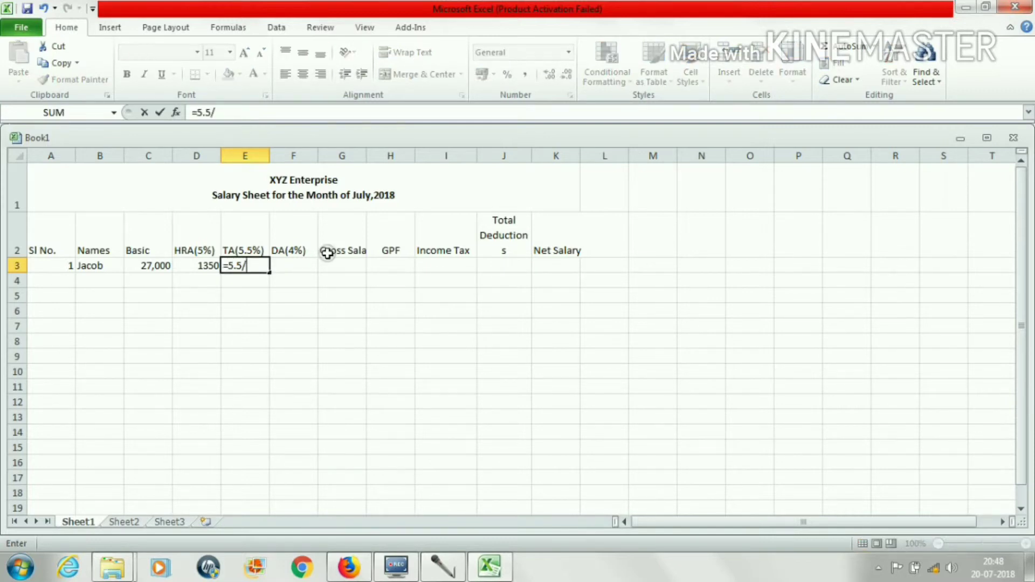
pyautogui.write('100*')
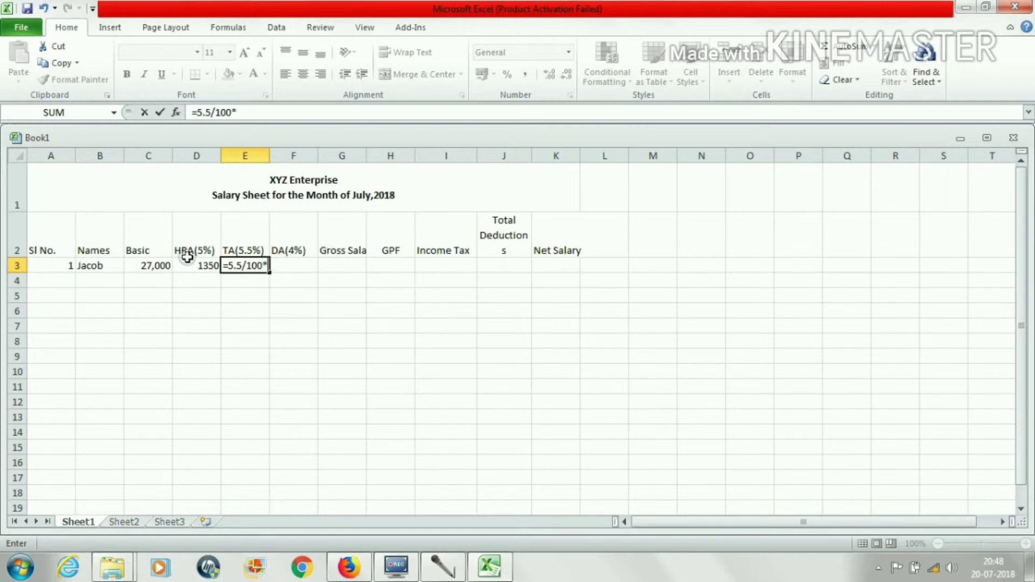
pyautogui.click(160, 264)
pyautogui.press('Return')
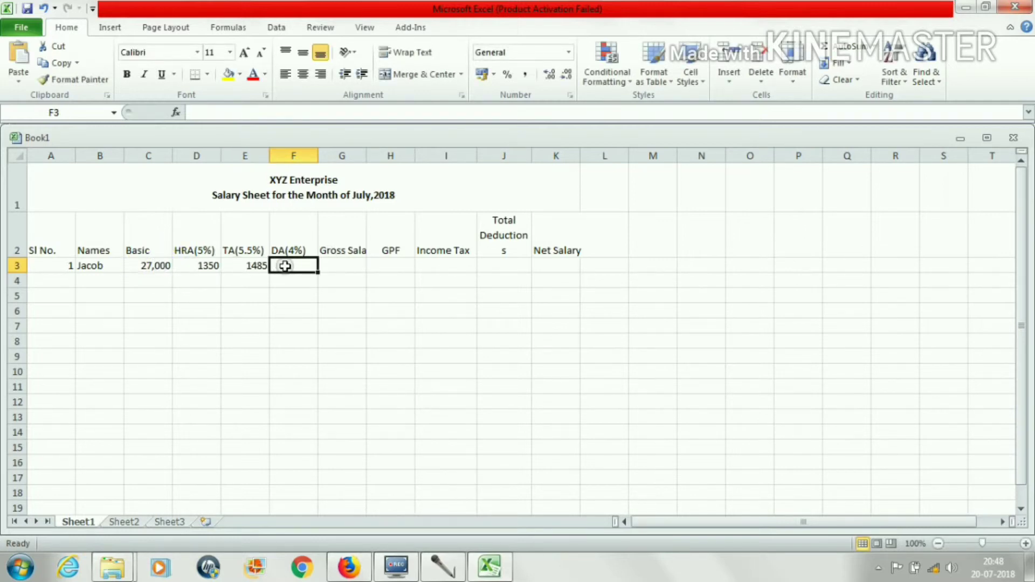
# Calculate the first employee's DA in cell F3 with the formula =4/100*C3.
pyautogui.write('=')
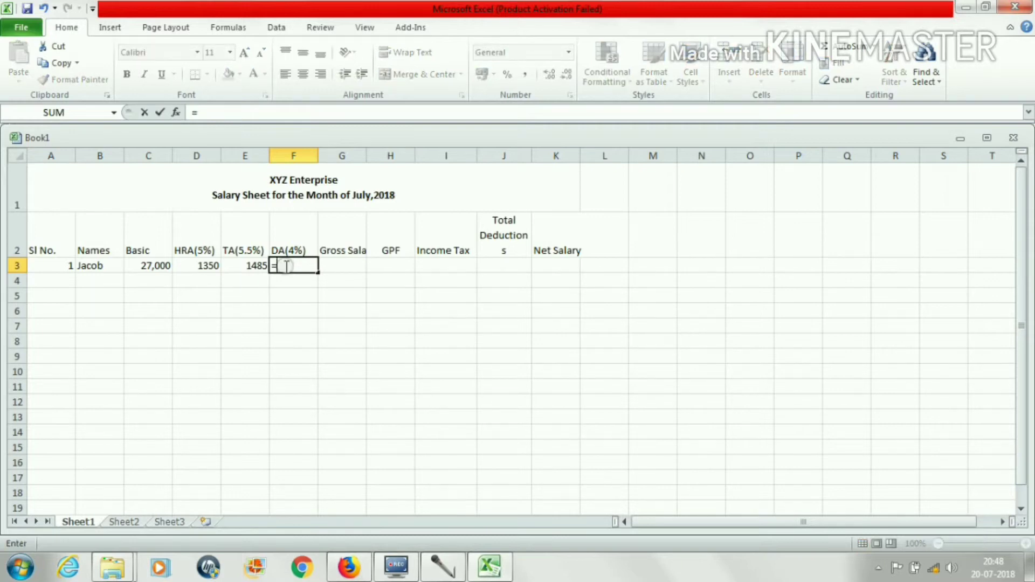
pyautogui.write('4/100')
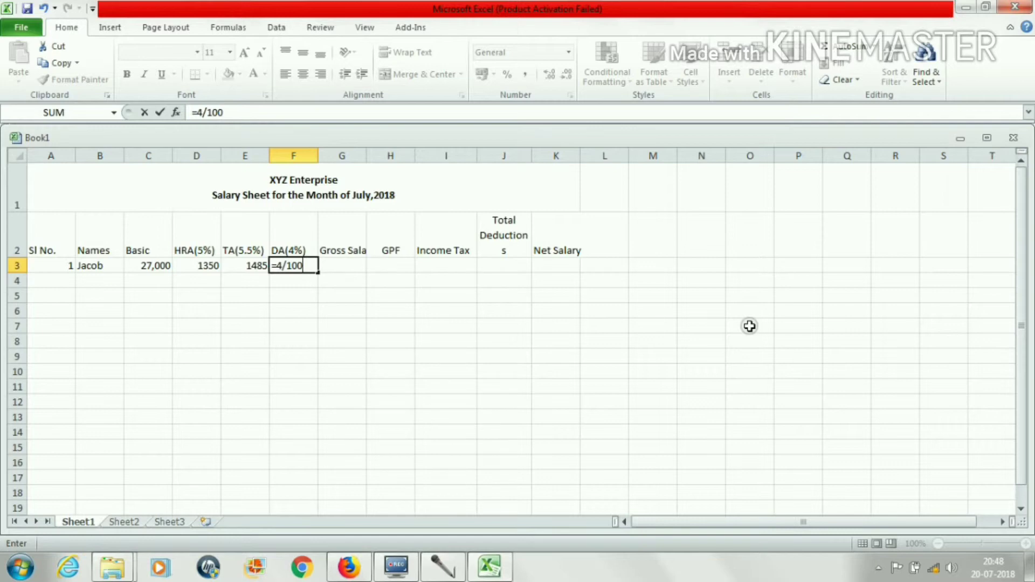
pyautogui.write('*')
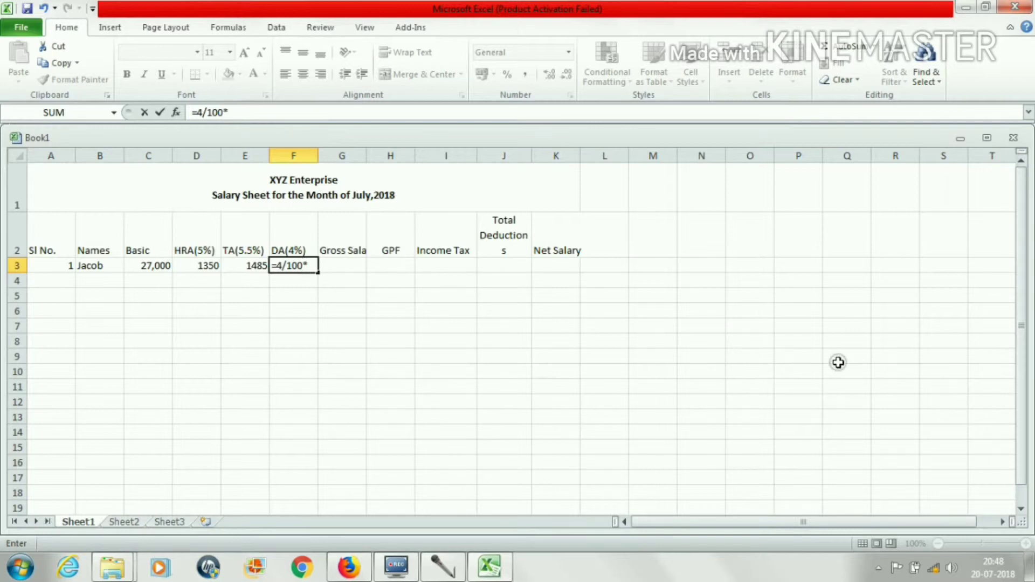
pyautogui.click(150, 266)
pyautogui.press('Tab')
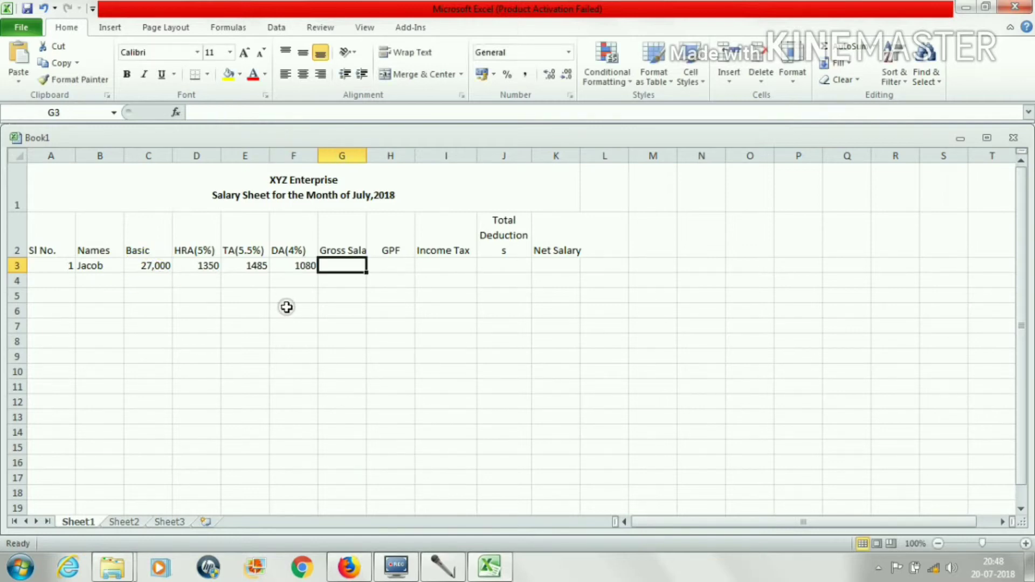
# Calculate the first employee's gross salary in cell G3 by applying AutoSum to C3:F3.
pyautogui.moveTo(149, 268); pyautogui.dragTo(312, 265)
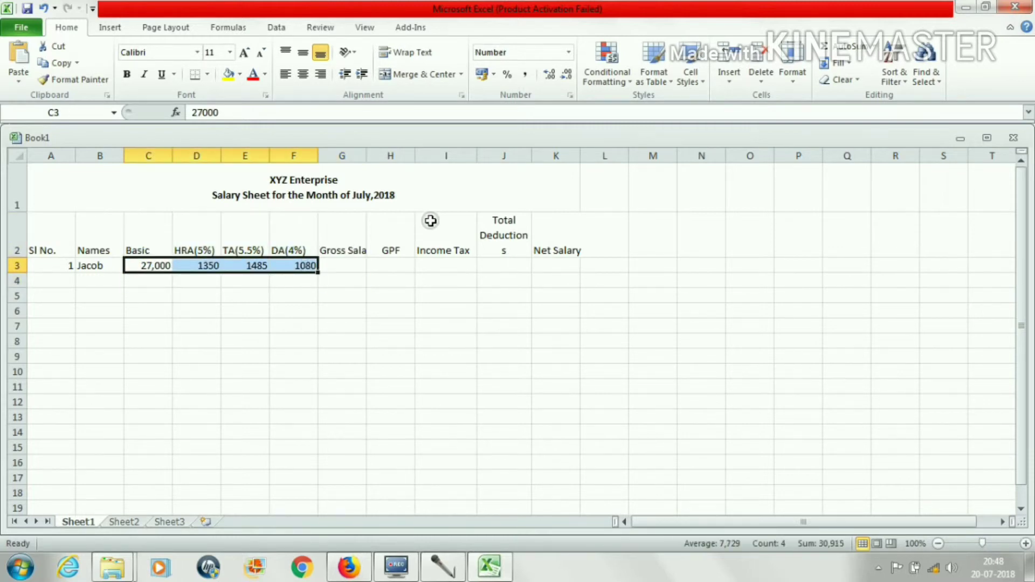
pyautogui.click(838, 52)
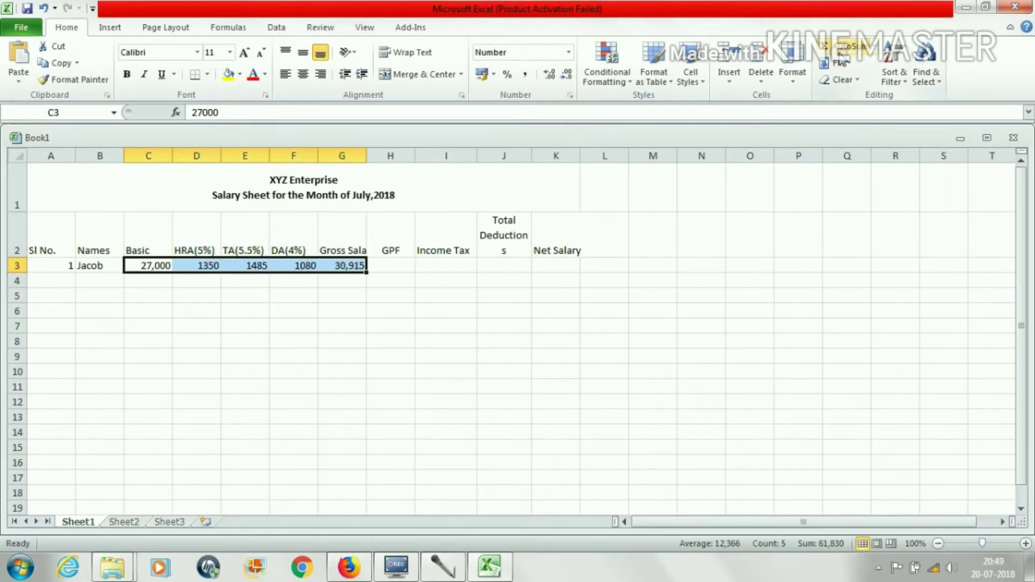
pyautogui.click(394, 278)
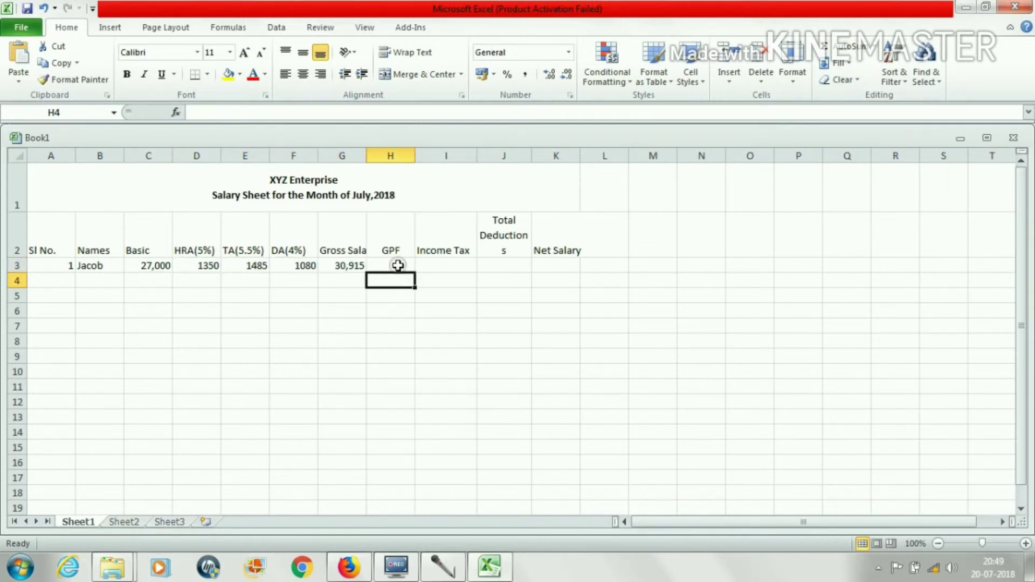
pyautogui.doubleClick(397, 245)
pyautogui.write('(')
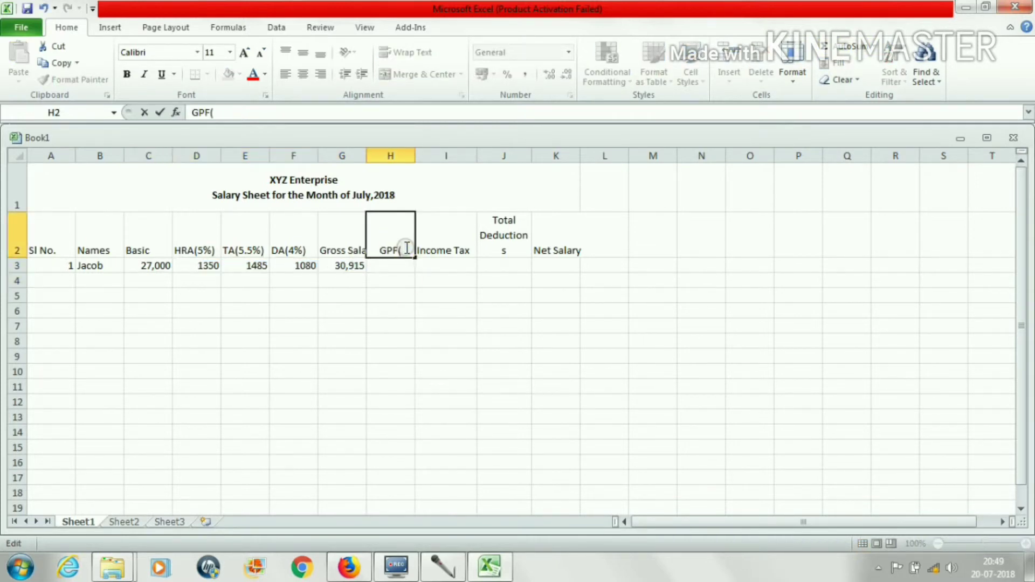
pyautogui.press('BackSpace')
# Enter the first employee's GPF deduction of 2500 in cell H3.
pyautogui.click(383, 266)
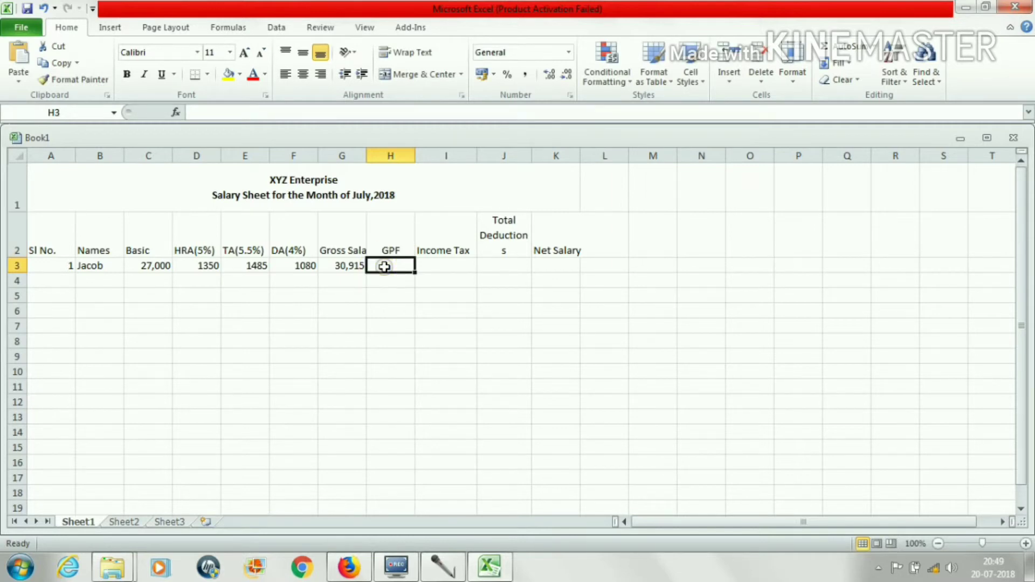
pyautogui.write('2500')
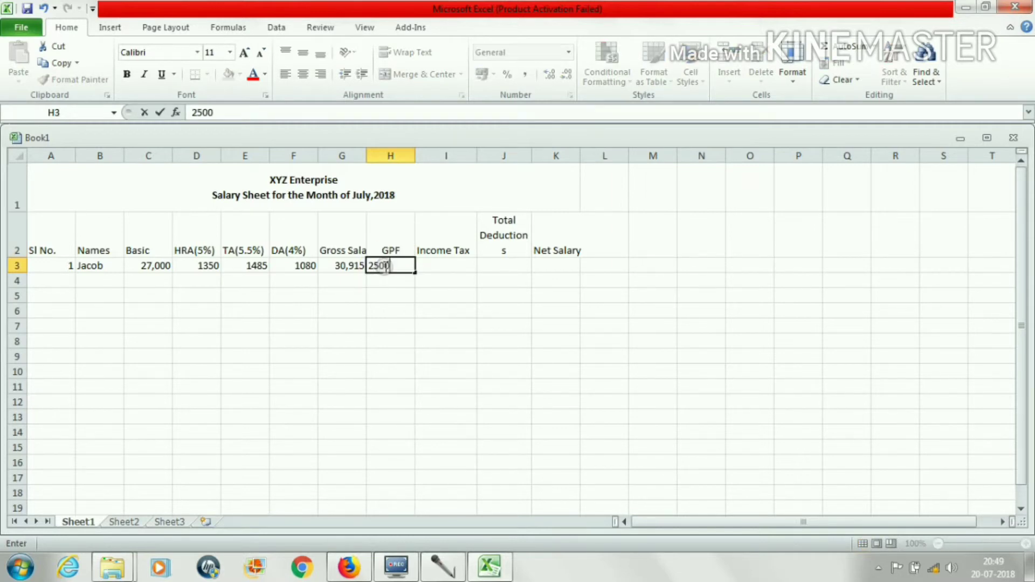
pyautogui.press('Tab')
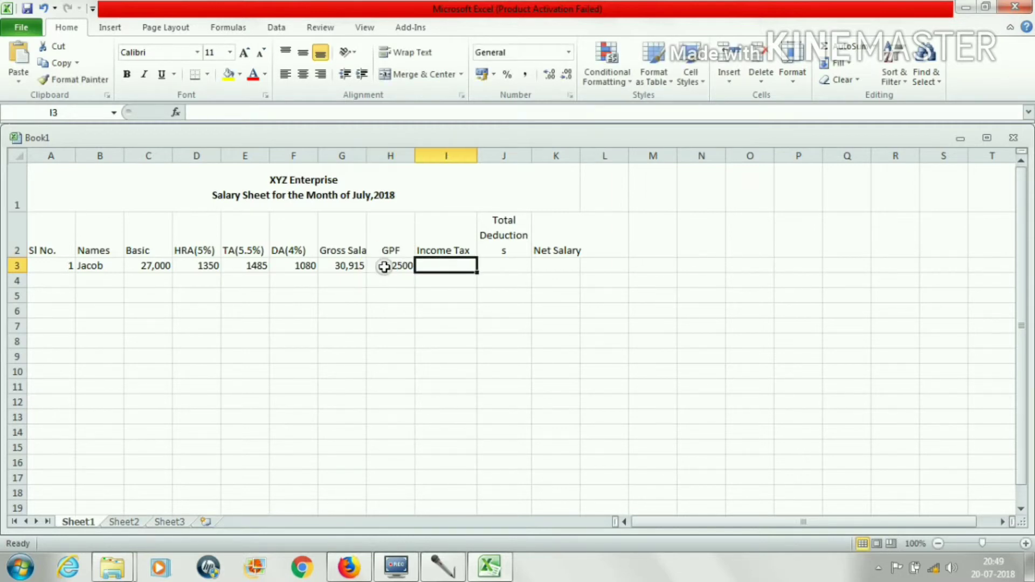
# Extend the Income Tax header in cell I2 to read Income Tax(6%).
pyautogui.doubleClick(473, 252)
pyautogui.write('(')
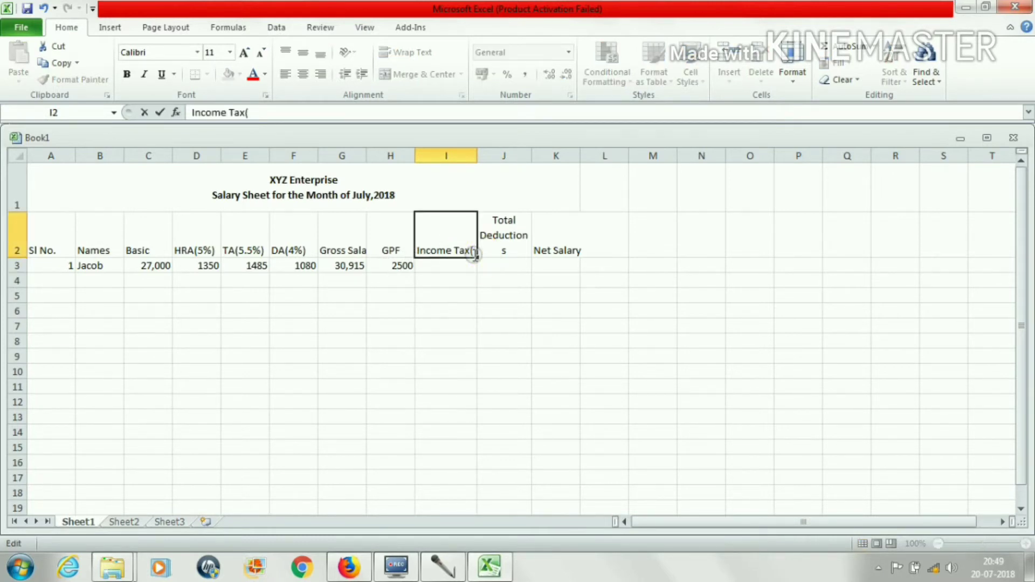
pyautogui.write('6')
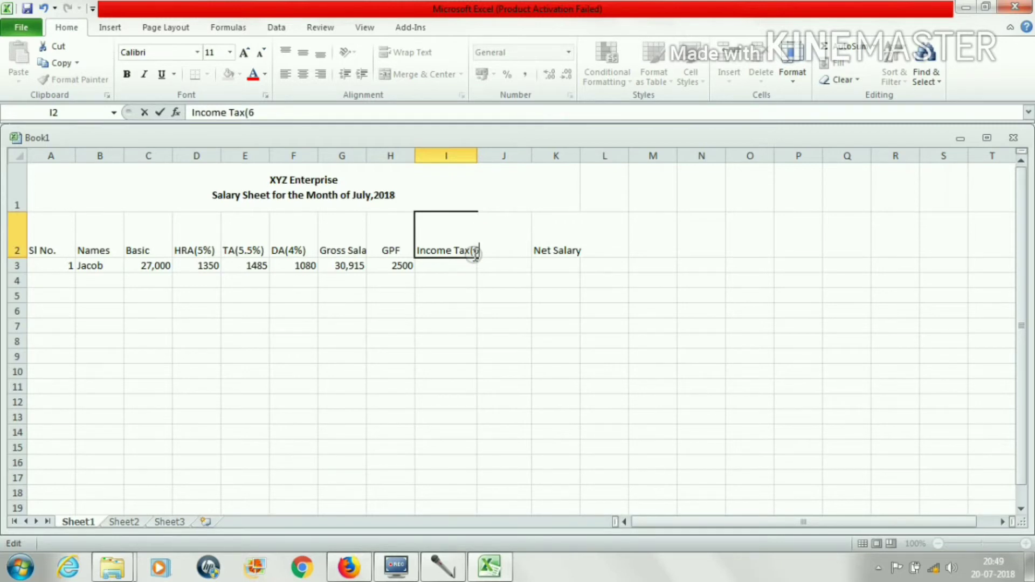
pyautogui.write('%)')
pyautogui.press('Tab')
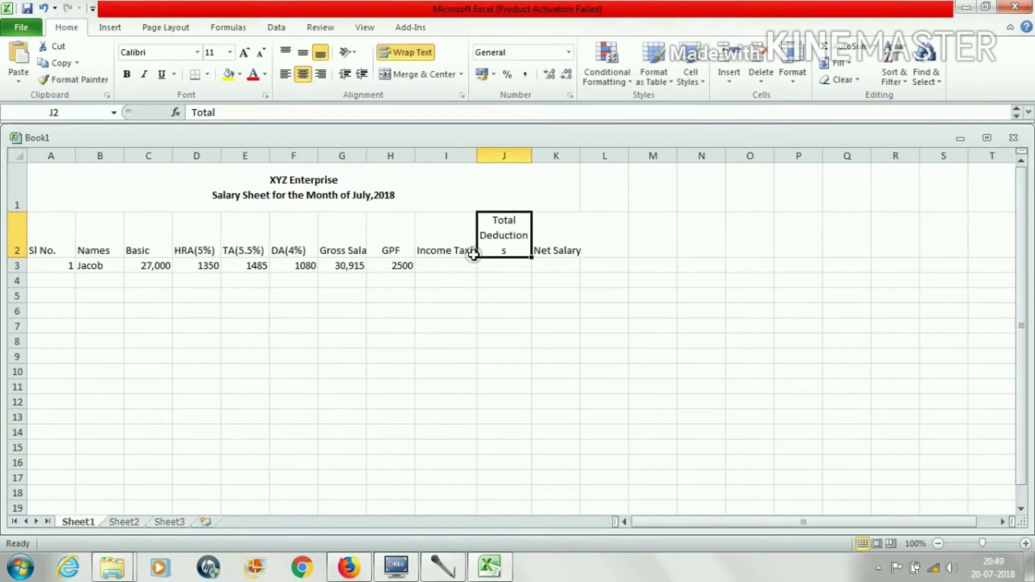
pyautogui.click(463, 247)
# Calculate the first employee's income tax in cell I3 with the formula =6/100*C3.
pyautogui.click(446, 262)
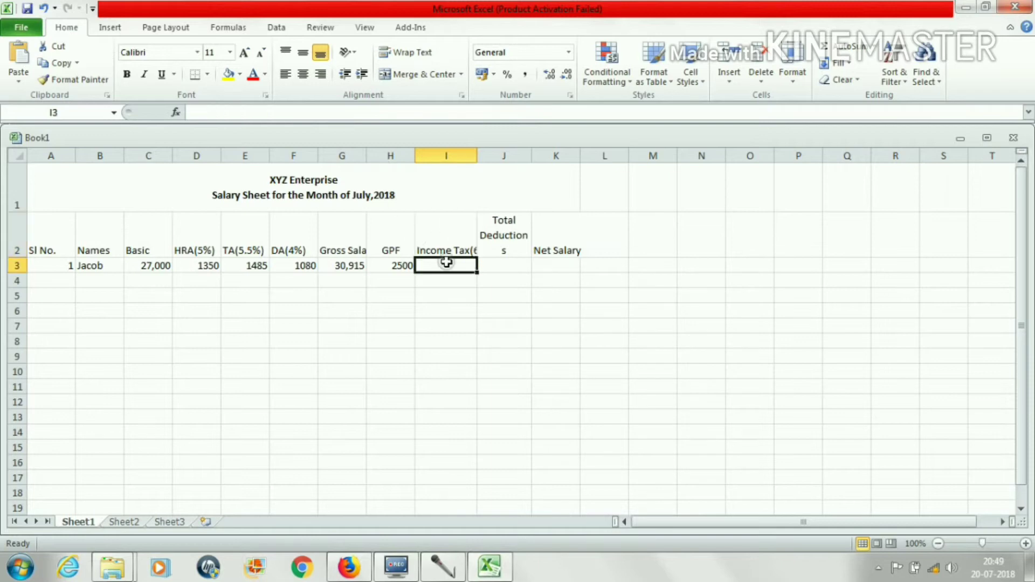
pyautogui.write('=')
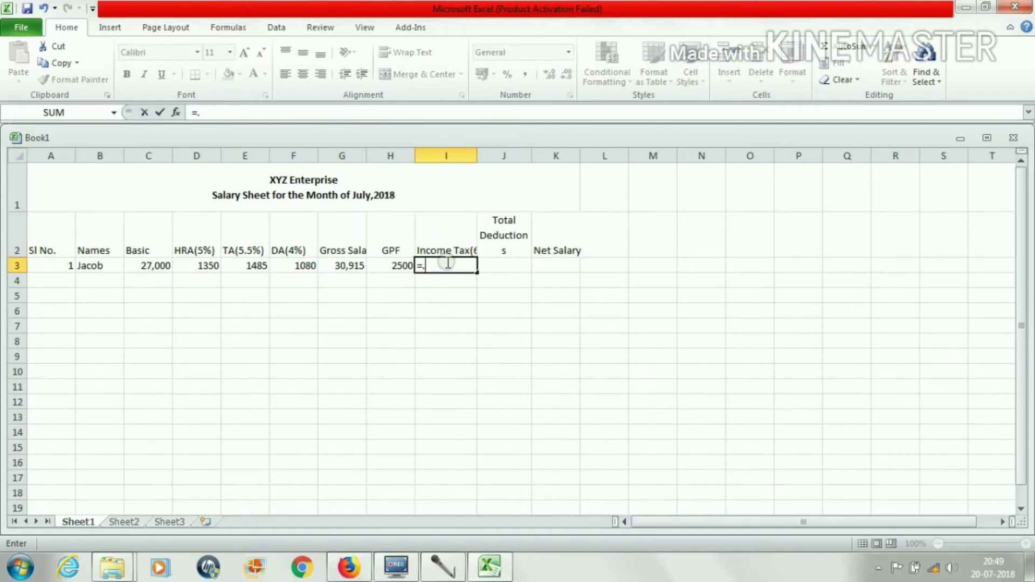
pyautogui.write('6/100*')
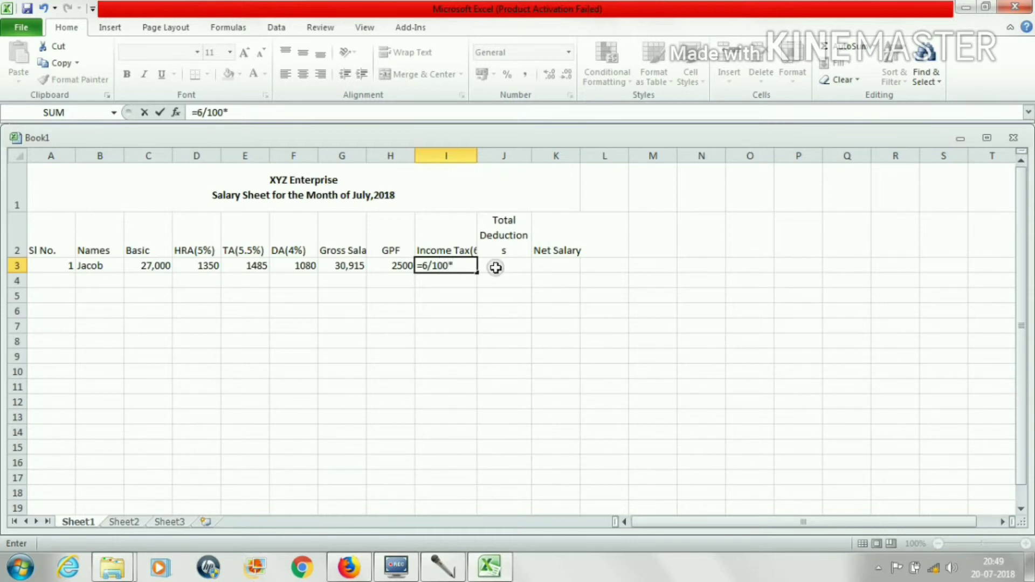
pyautogui.click(146, 265)
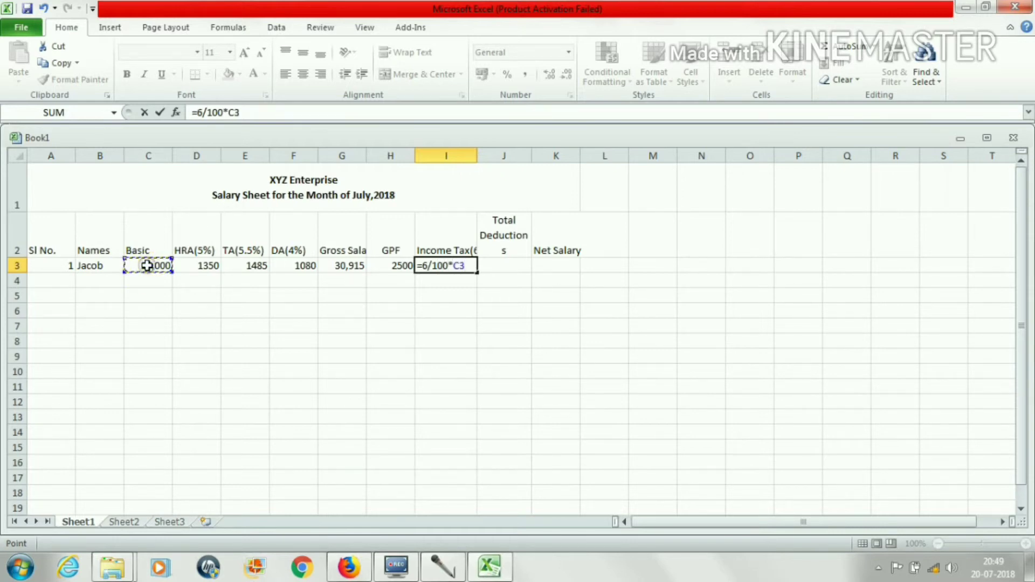
pyautogui.press('Return')
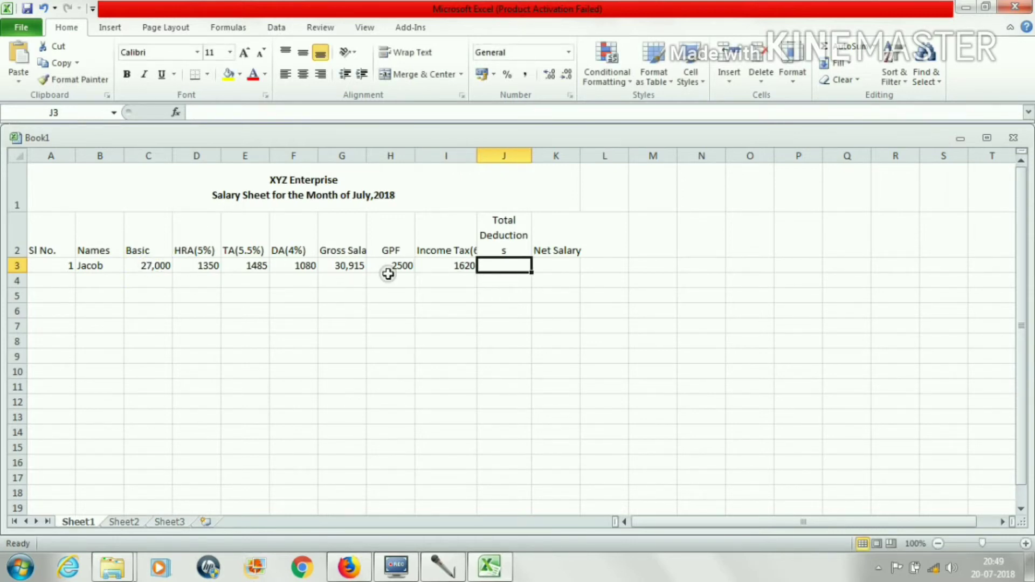
# Calculate the first employee's total deductions in cell J3 by applying AutoSum to H3:I3.
pyautogui.moveTo(388, 265); pyautogui.dragTo(426, 264)
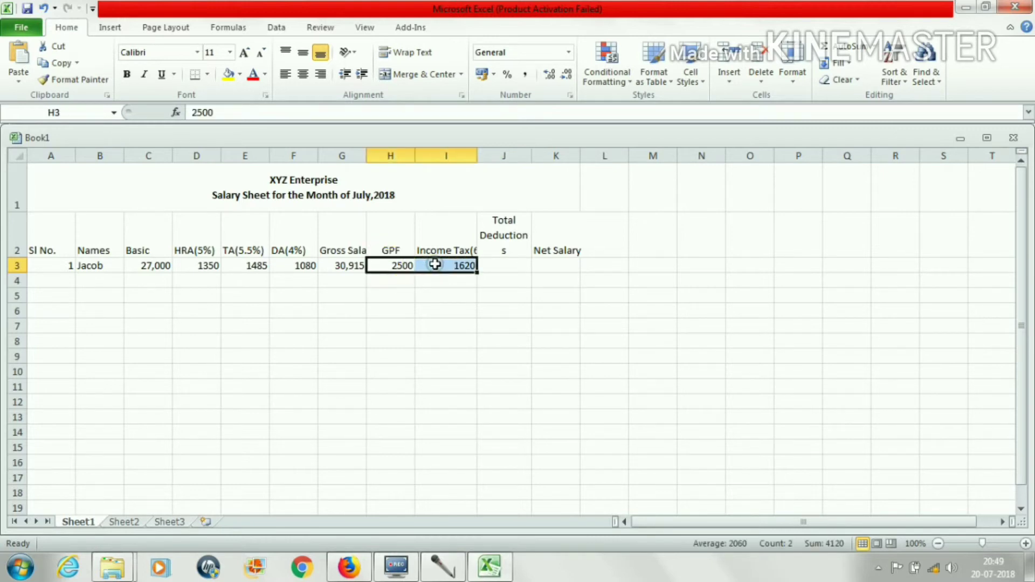
pyautogui.click(837, 48)
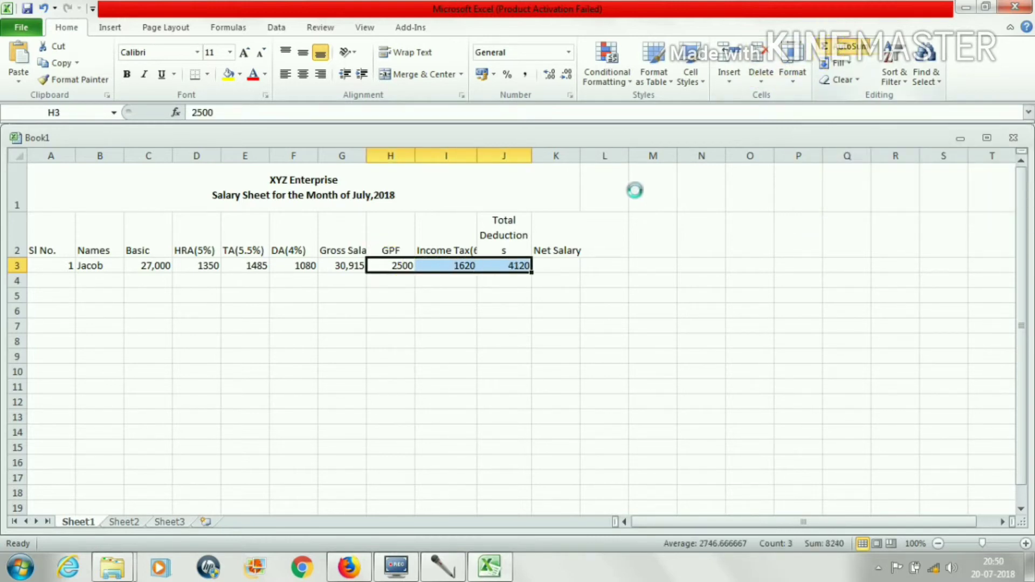
pyautogui.click(556, 261)
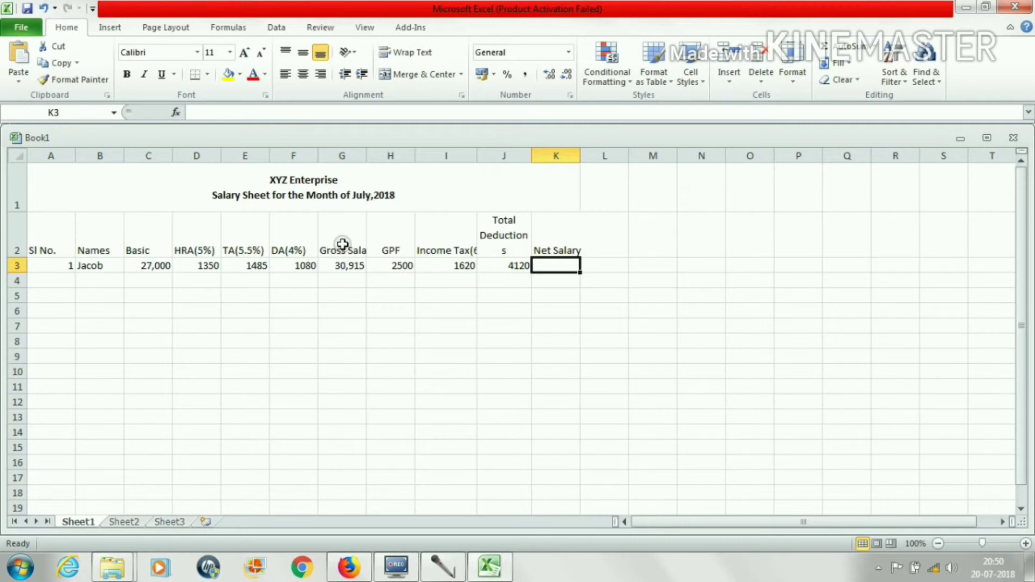
# Try extending the Net Salary header in cell K2 to read Net Salary(gross-total deductions).
pyautogui.click(490, 237)
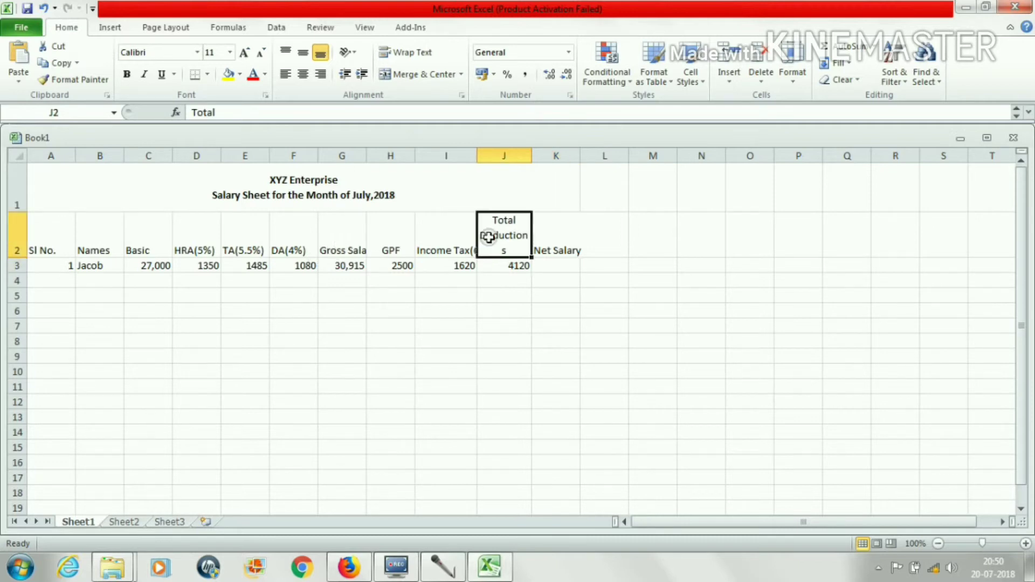
pyautogui.click(541, 266)
pyautogui.doubleClick(546, 239)
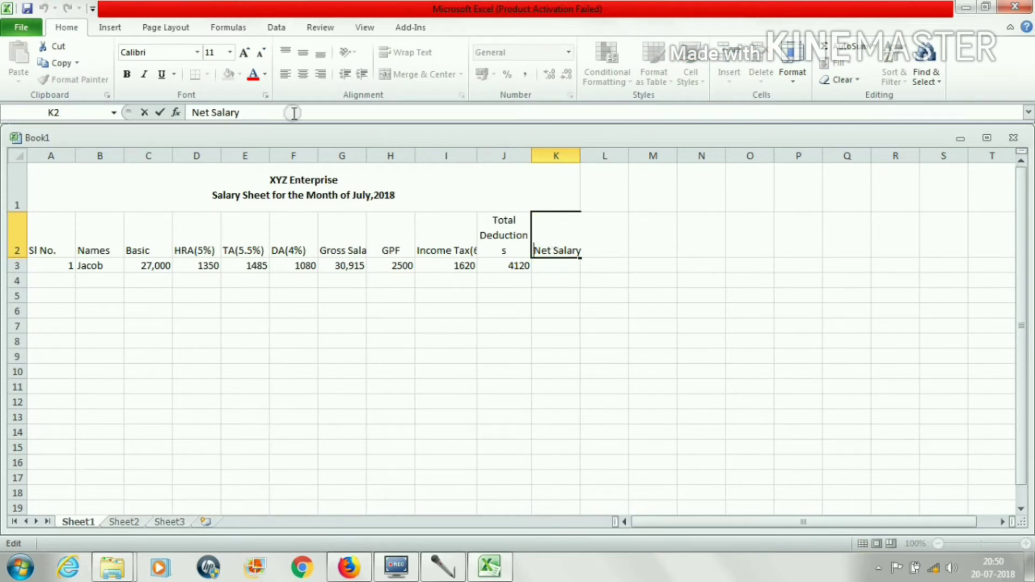
pyautogui.write('(gross')
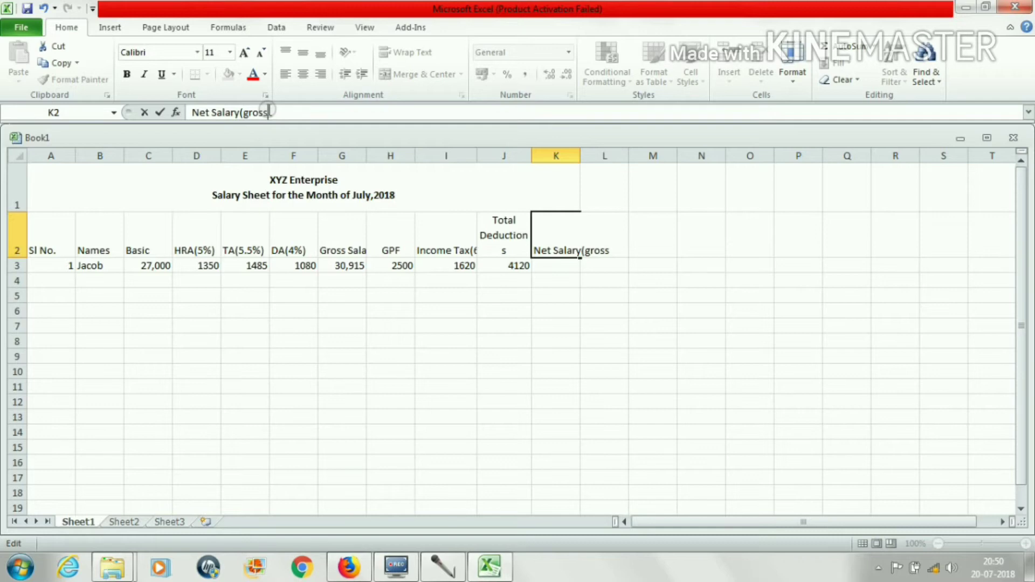
pyautogui.write('-total deductions')
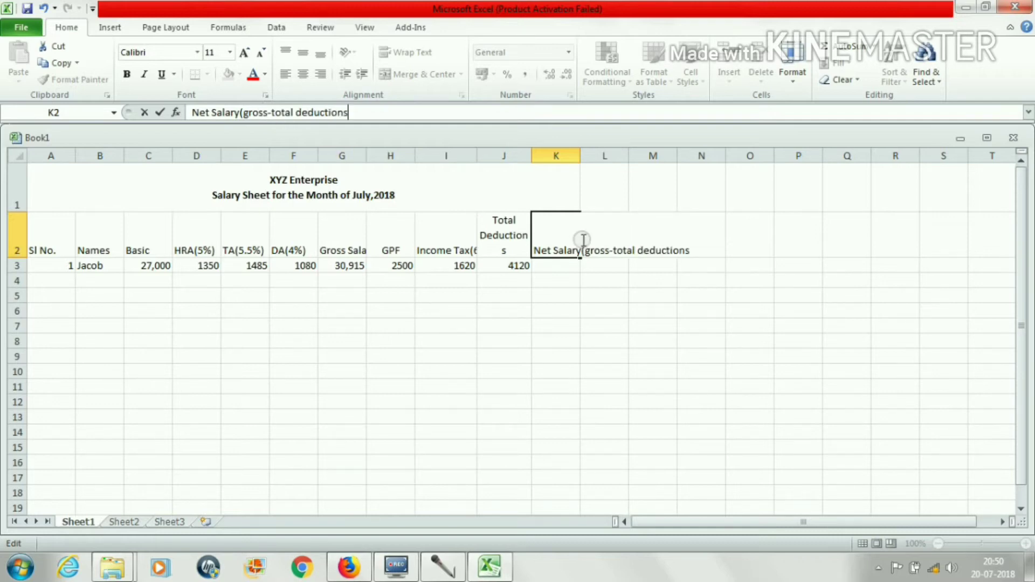
pyautogui.click(583, 240)
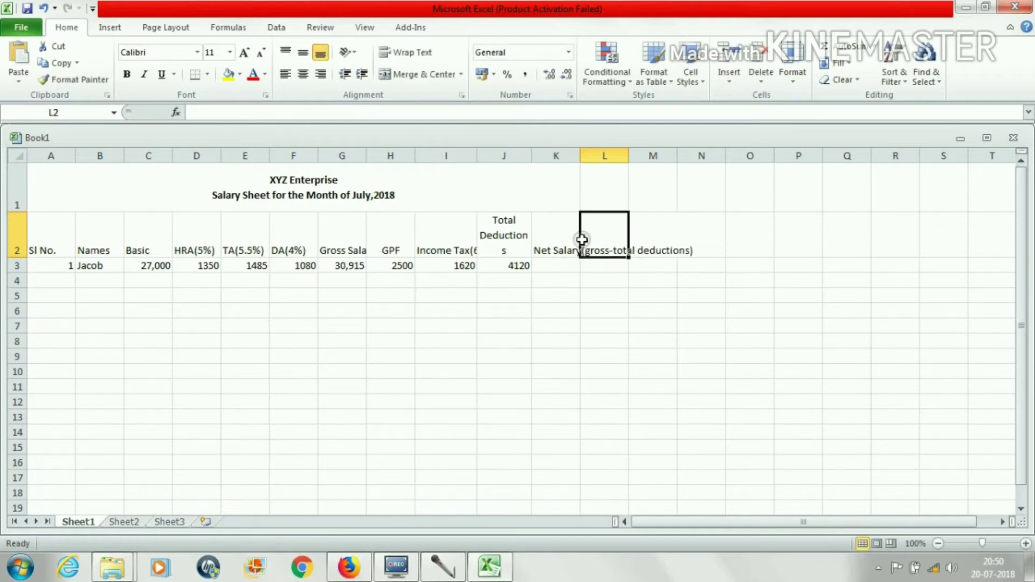
# Try wrapping the header text in cell K2, and undo both the wrapping and the added header text.
pyautogui.click(545, 241)
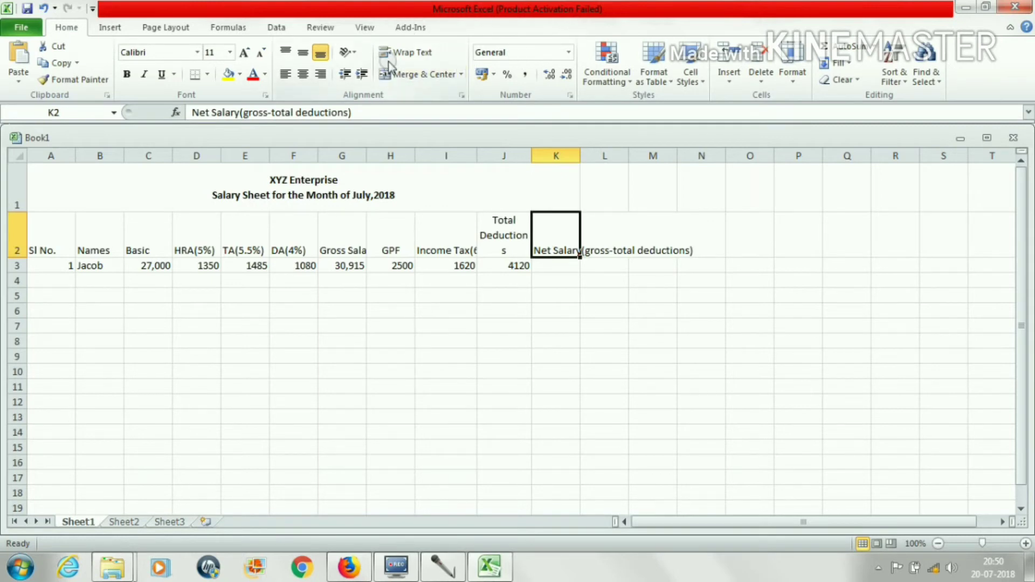
pyautogui.click(400, 54)
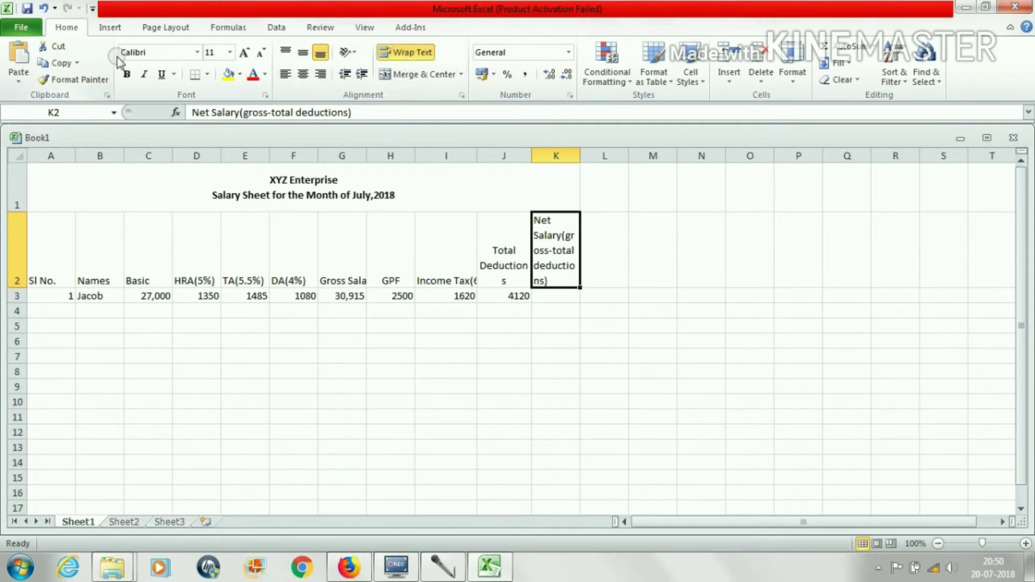
pyautogui.click(42, 8)
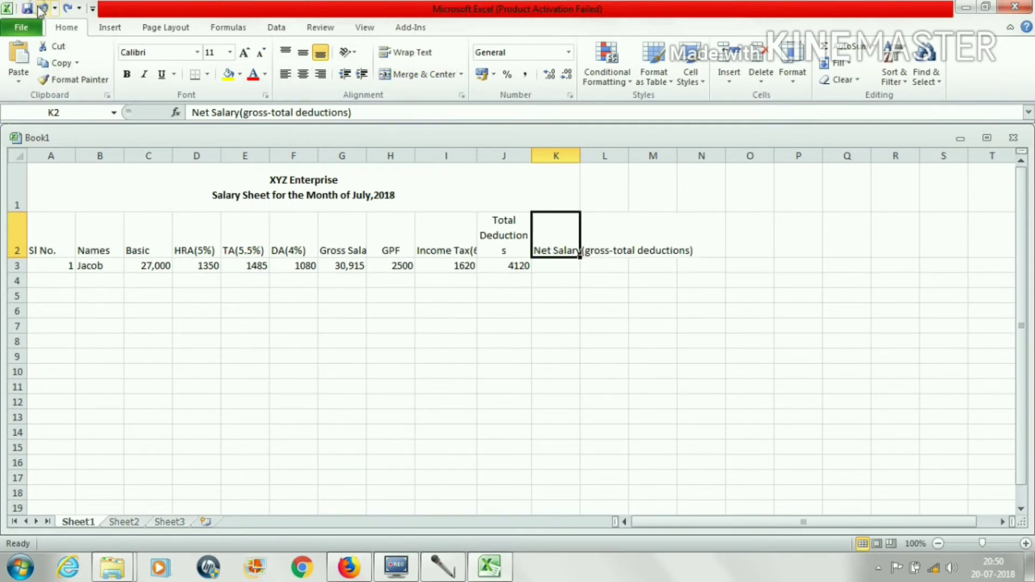
pyautogui.click(42, 8)
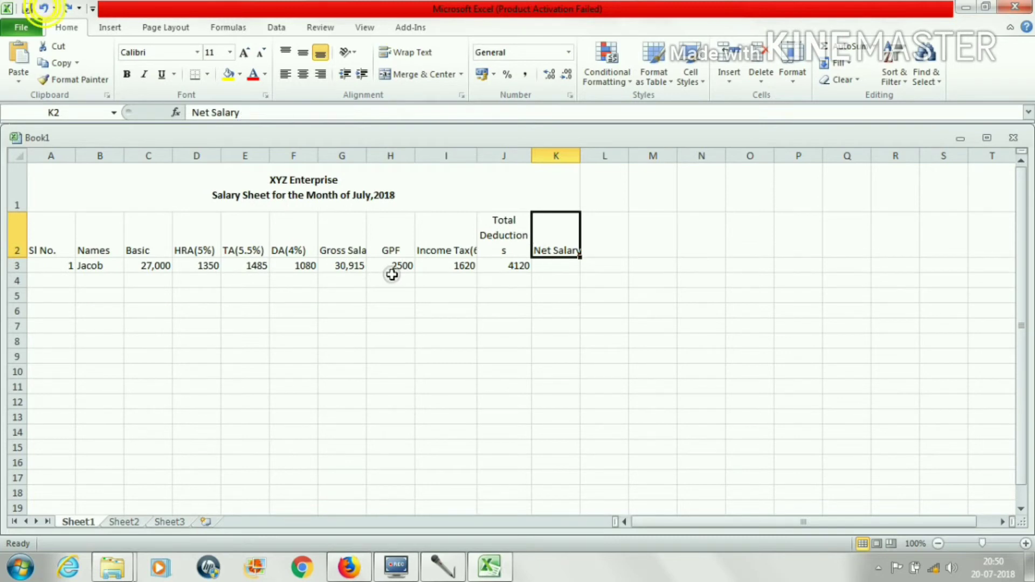
# Calculate the first employee's net salary in cell K3 with the formula =G3-J3.
pyautogui.click(536, 266)
pyautogui.write('=')
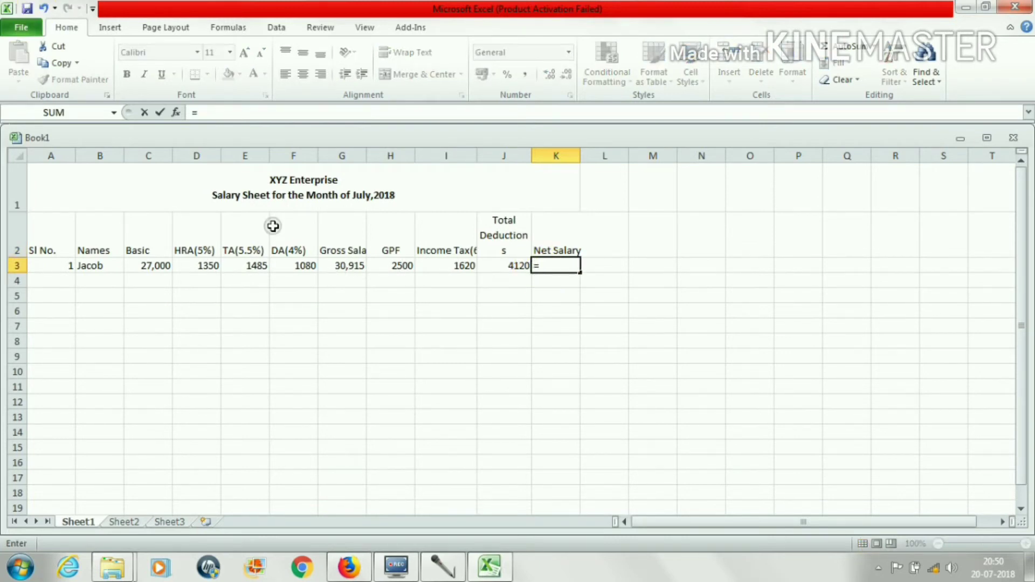
pyautogui.click(338, 266)
pyautogui.write('-')
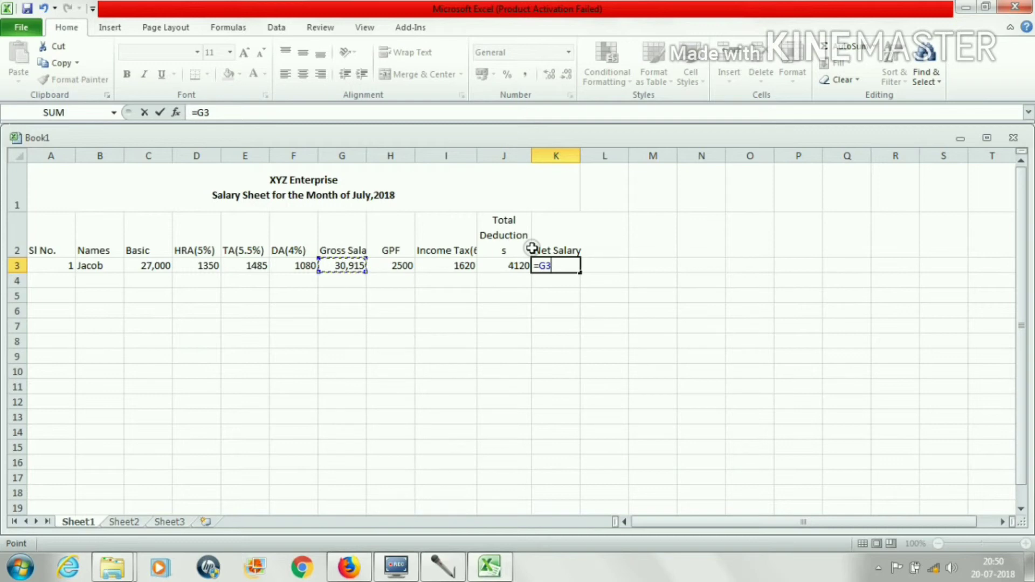
pyautogui.click(496, 268)
pyautogui.press('Tab')
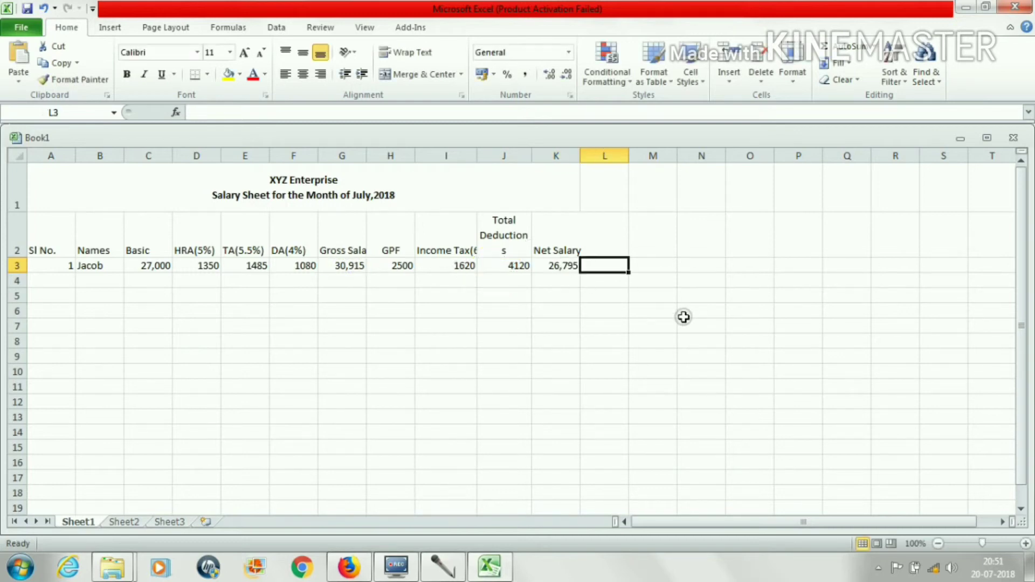
# Enter serial number 2 for the second employee in cell A4.
pyautogui.click(68, 283)
pyautogui.write('2.')
pyautogui.press('Tab')
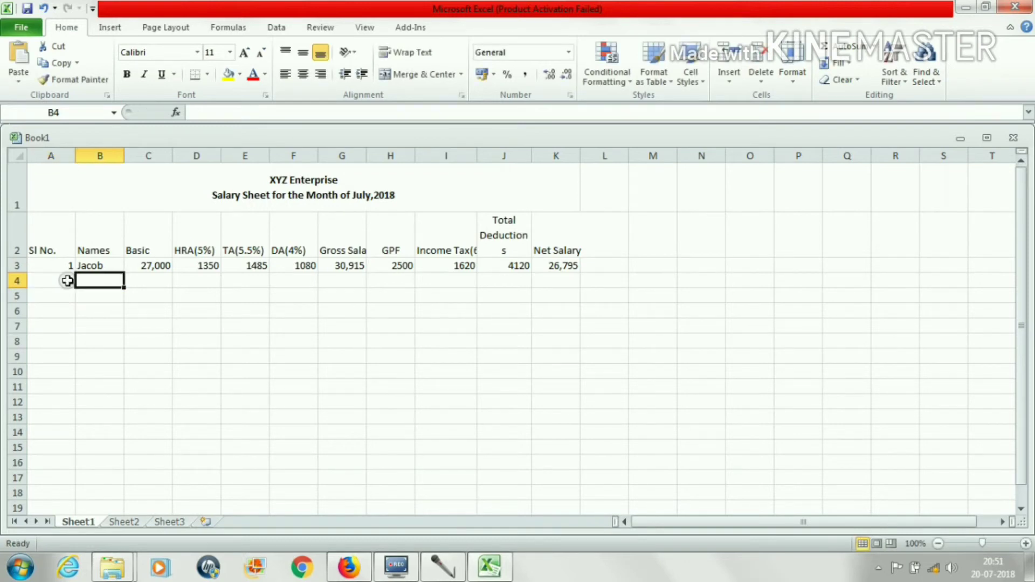
# Enter the second employee's name in B4, and serial number 3 with the third employee's name in row 5.
pyautogui.write('Rohan')
pyautogui.click(64, 296)
pyautogui.write('3')
pyautogui.press('Tab')
pyautogui.write('David')
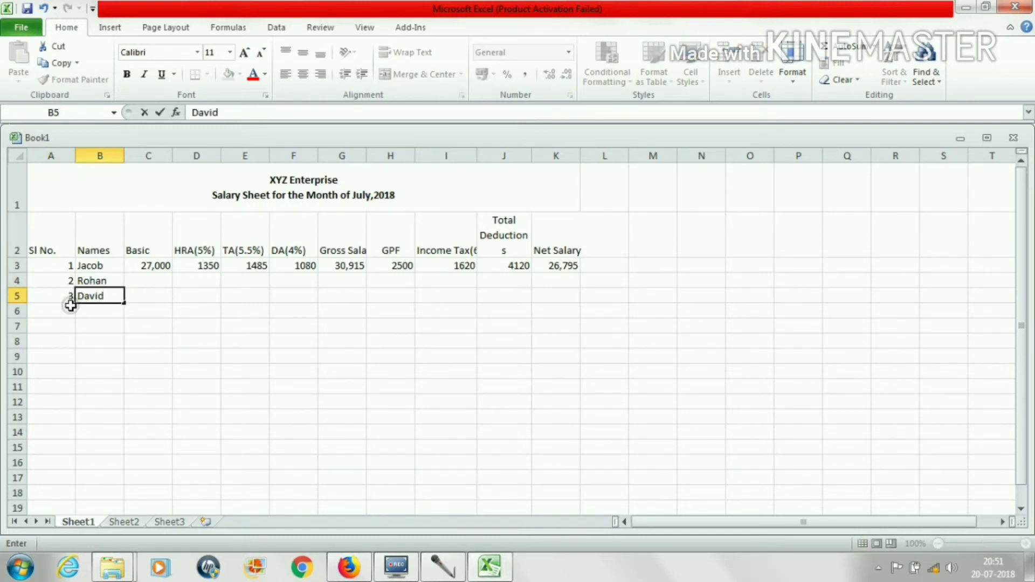
# Enter serial number 4 and the fourth employee's name in row 6.
pyautogui.click(70, 305)
pyautogui.write('4.')
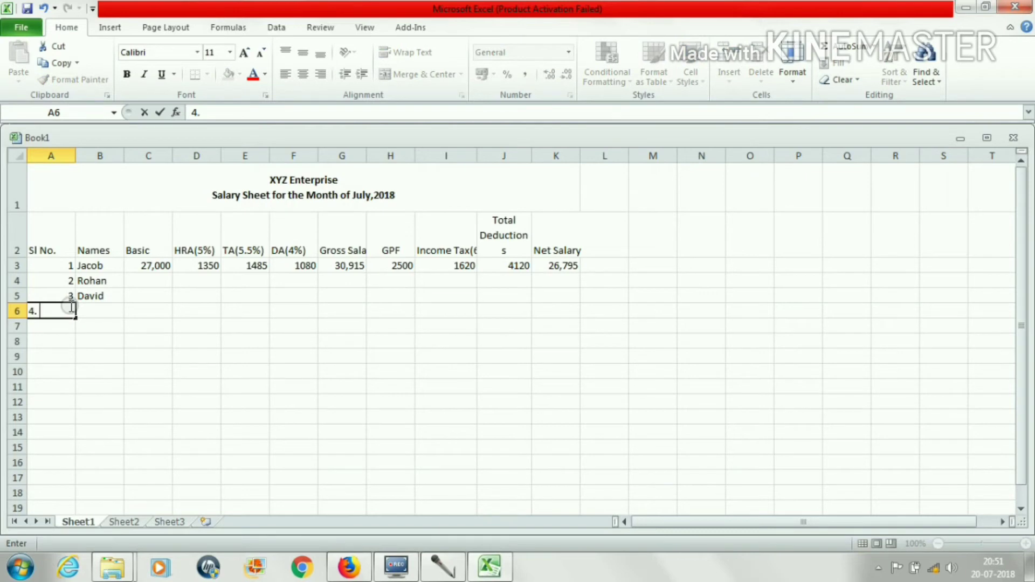
pyautogui.press('Tab')
pyautogui.write('jam')
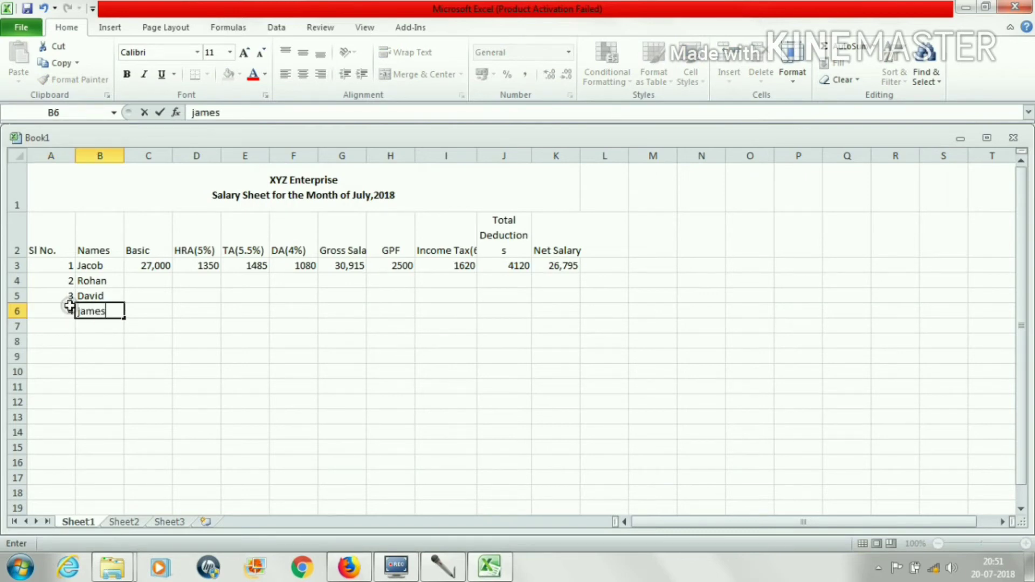
# Capitalize the first letter of the fourth employee's name in cell B6.
pyautogui.click(71, 306)
pyautogui.click(97, 311)
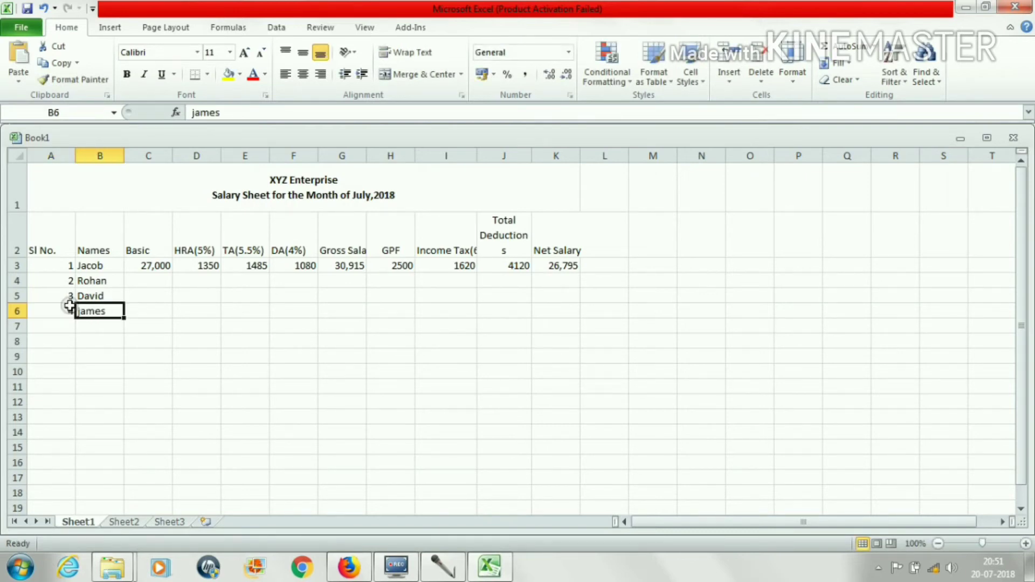
pyautogui.click(193, 113)
pyautogui.press('Delete')
pyautogui.write('j')
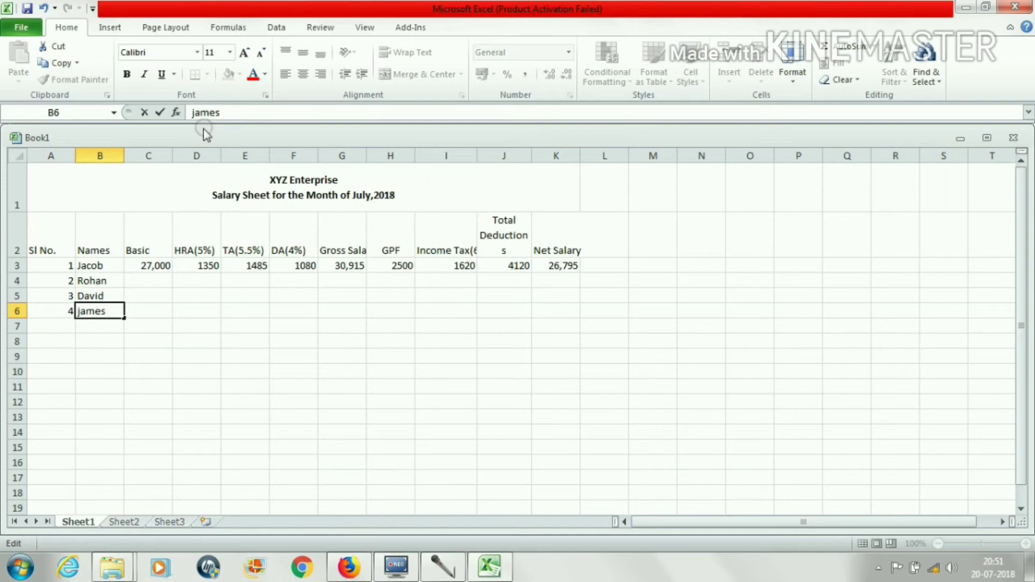
pyautogui.press('BackSpace')
pyautogui.write('J')
# Enter serial number 5 and the fifth employee's name in row 7.
pyautogui.click(68, 322)
pyautogui.write('5')
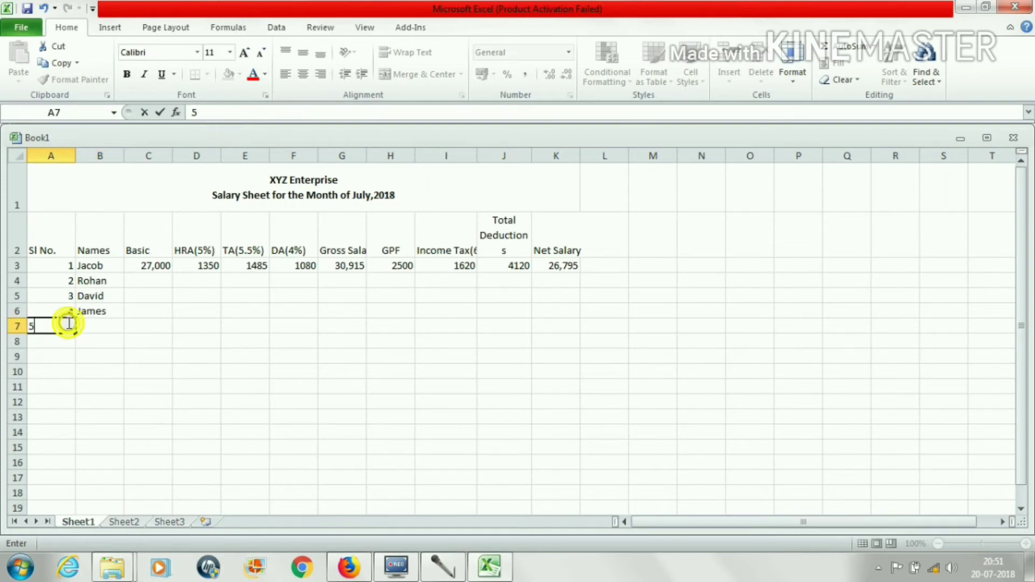
pyautogui.press('Tab')
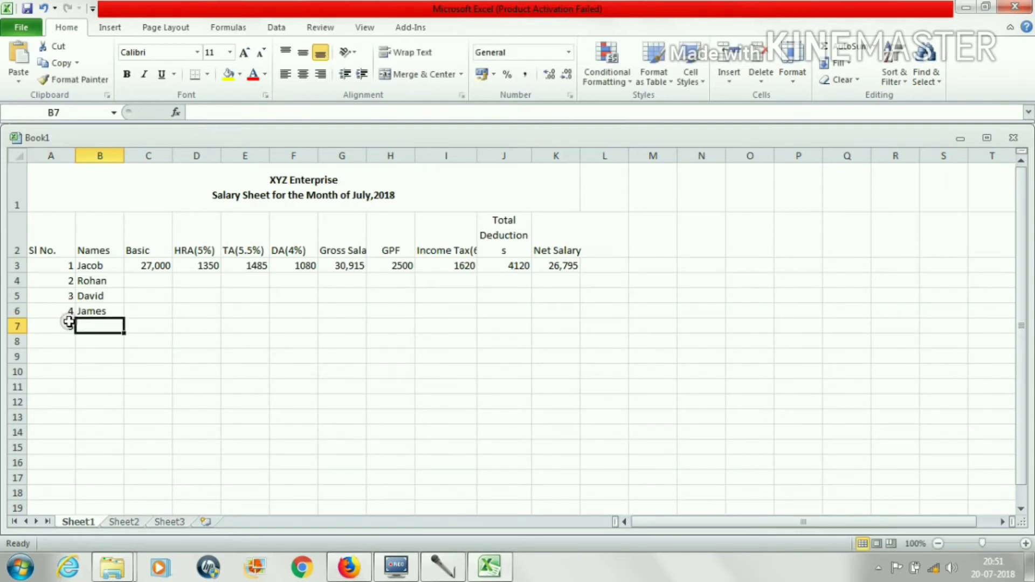
pyautogui.write('christopher')
pyautogui.press('Tab')
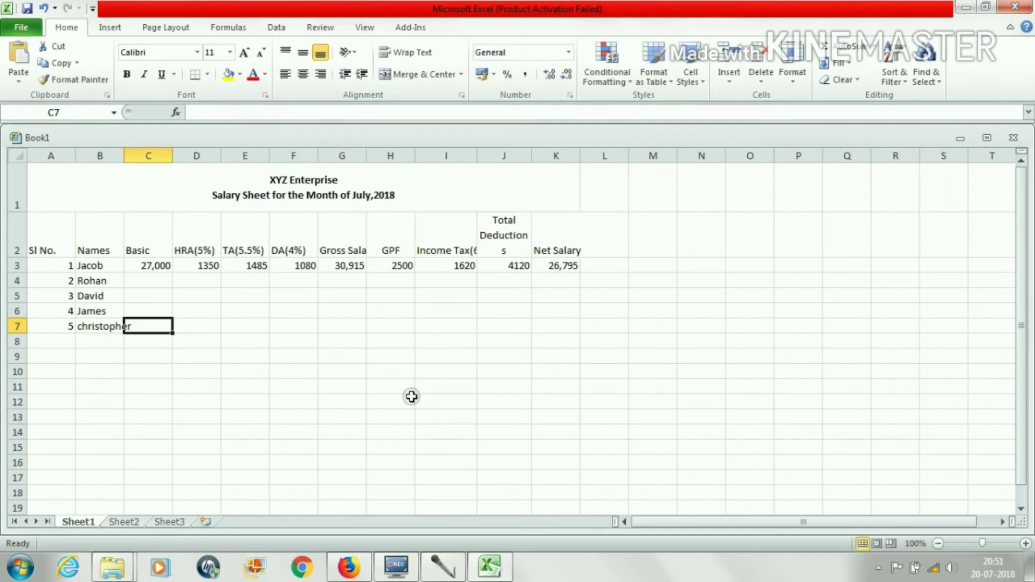
# Enter basic salaries of 26,500, 28,000, 22,000 and 35,000 for the second to fifth employees in C4:C7.
pyautogui.click(149, 277)
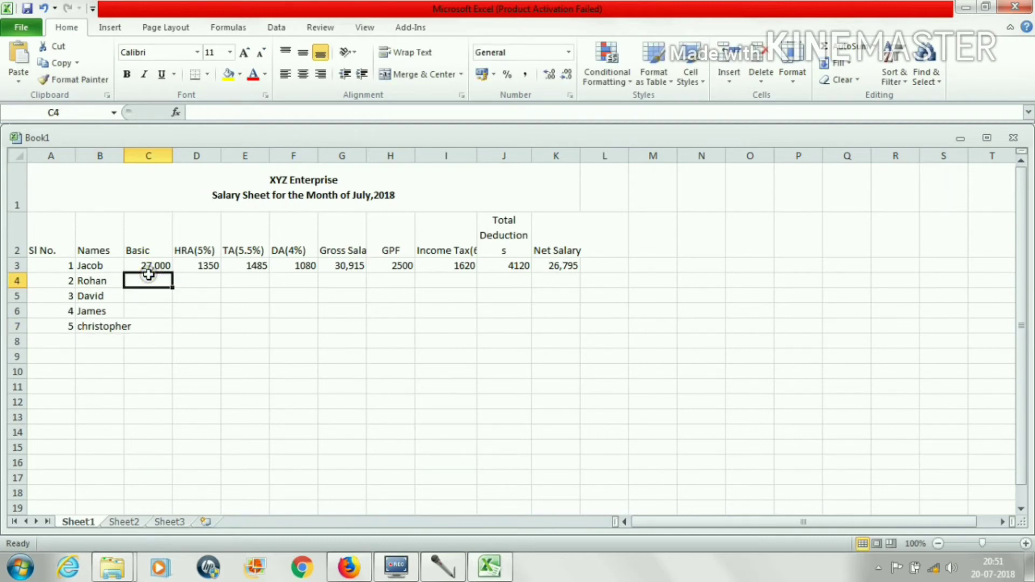
pyautogui.write('26')
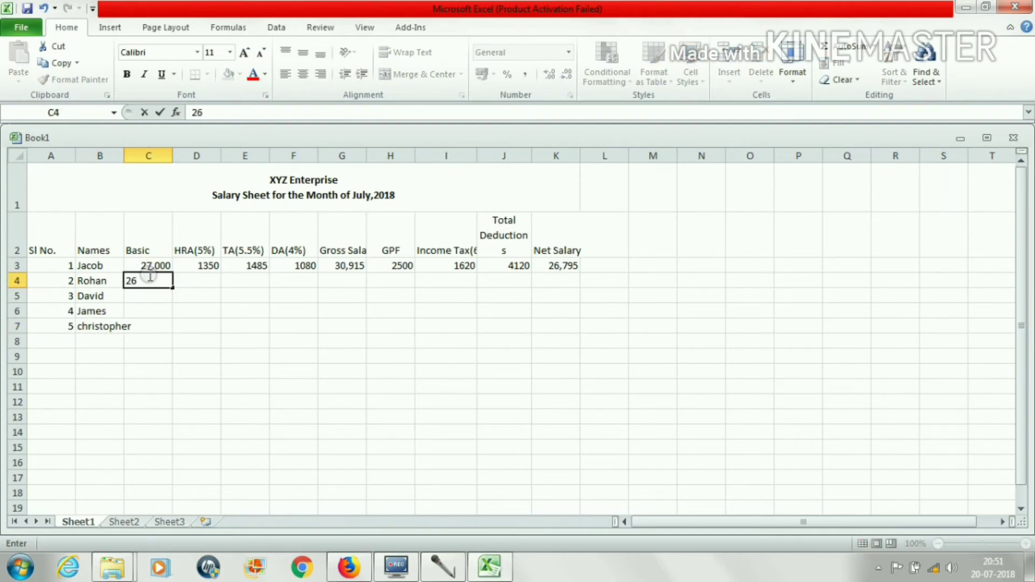
pyautogui.write(',500')
pyautogui.click(147, 295)
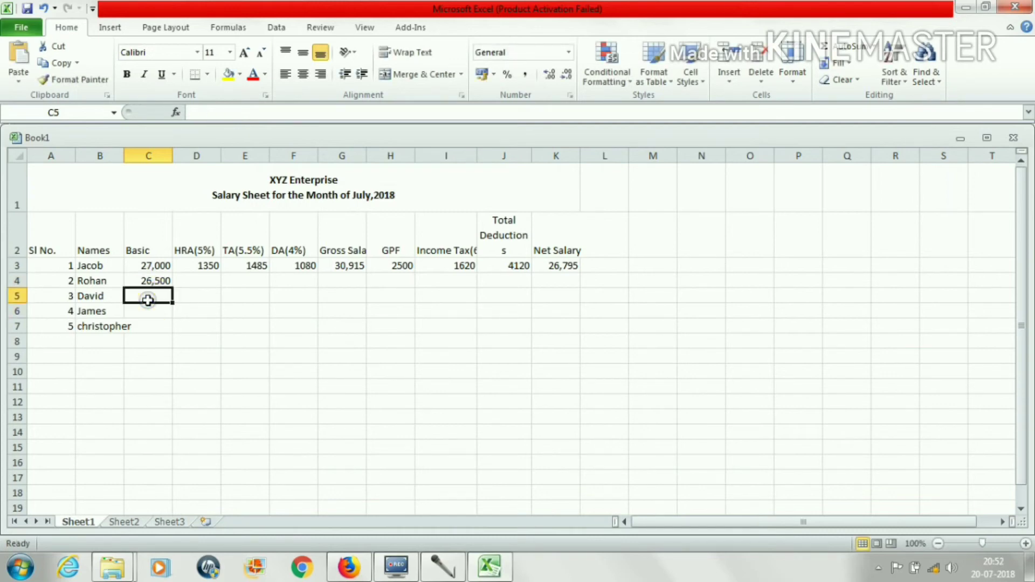
pyautogui.write('28,00')
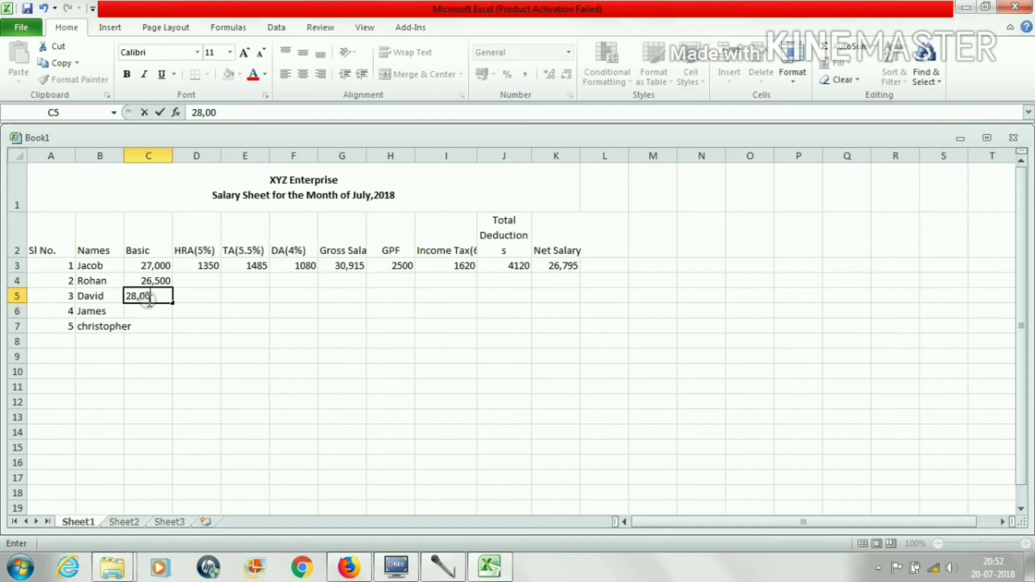
pyautogui.click(146, 313)
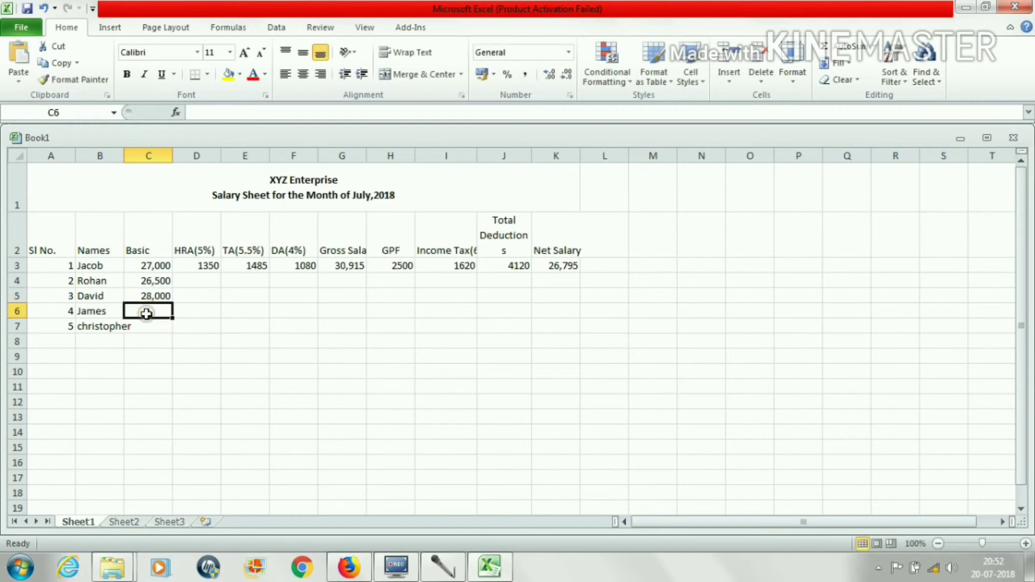
pyautogui.write('22,00')
pyautogui.click(146, 324)
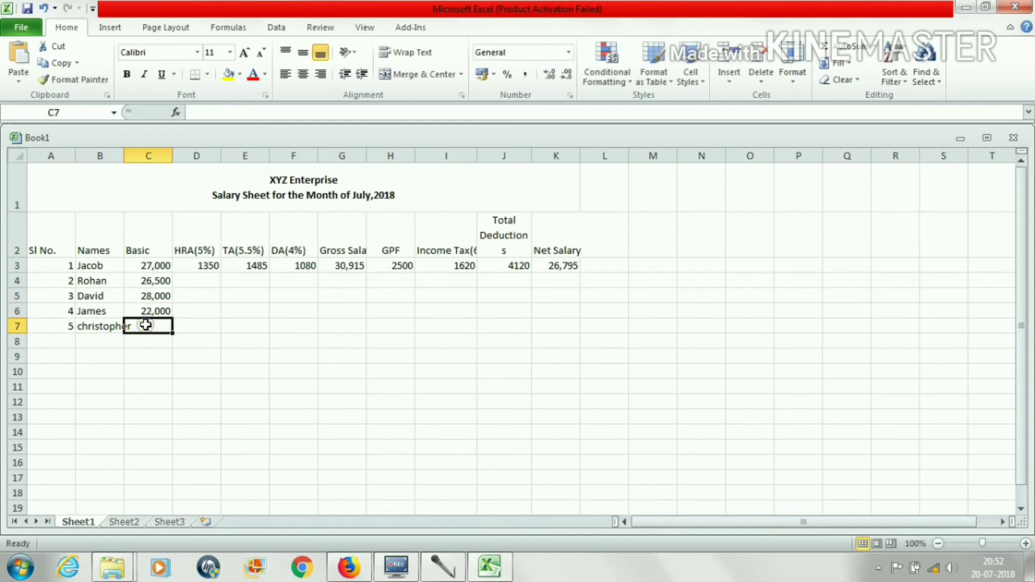
pyautogui.write('35,000')
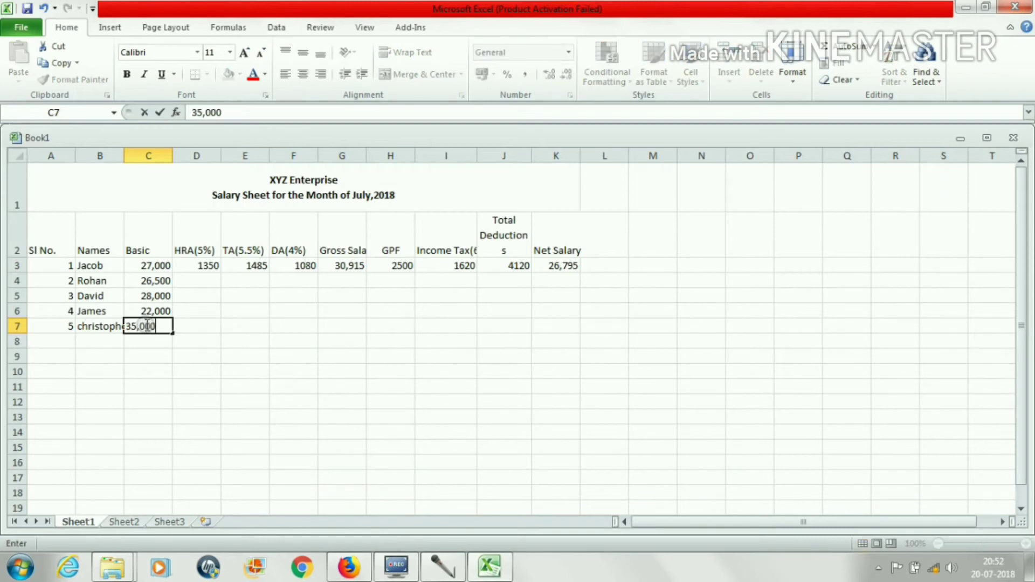
pyautogui.press('Tab')
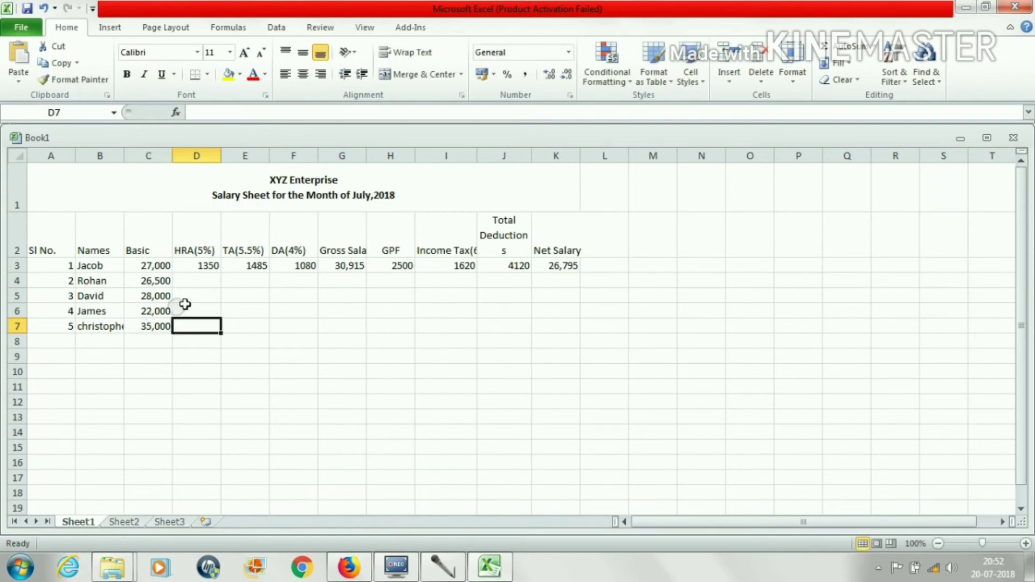
# Enter GPF amounts of 2100, 3200, 1700 and 4000 for the second to fifth employees in H4:H7.
pyautogui.click(208, 280)
pyautogui.click(389, 275)
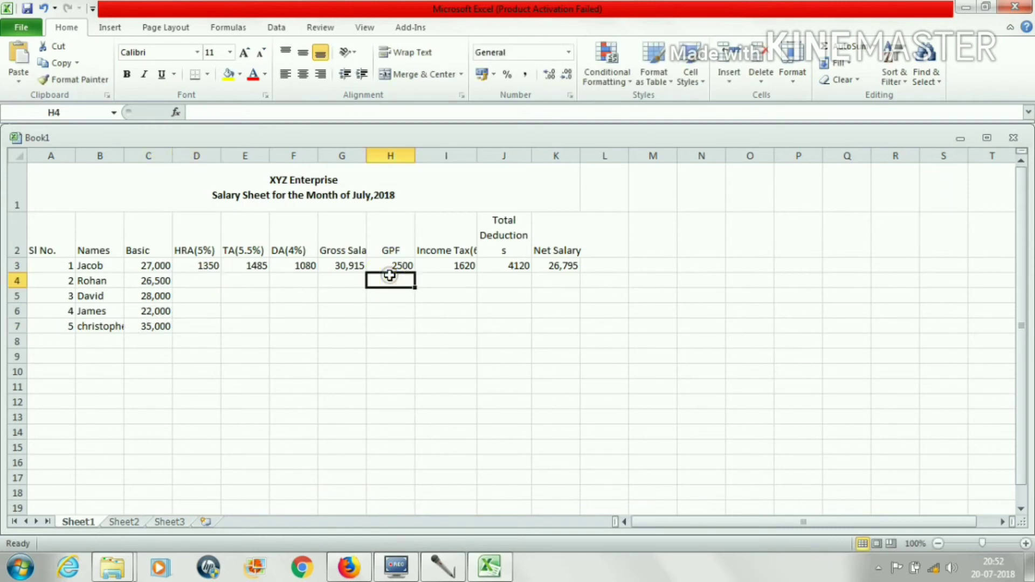
pyautogui.write('15')
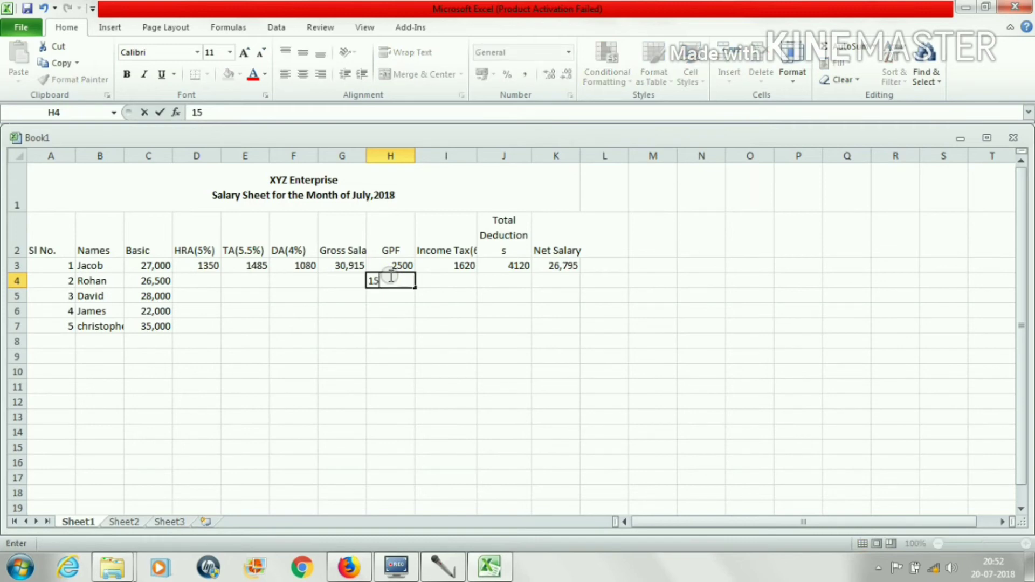
pyautogui.press('BackSpace')
pyautogui.press('BackSpace')
pyautogui.write('2100')
pyautogui.press('Return')
pyautogui.write('3200')
pyautogui.press('Return')
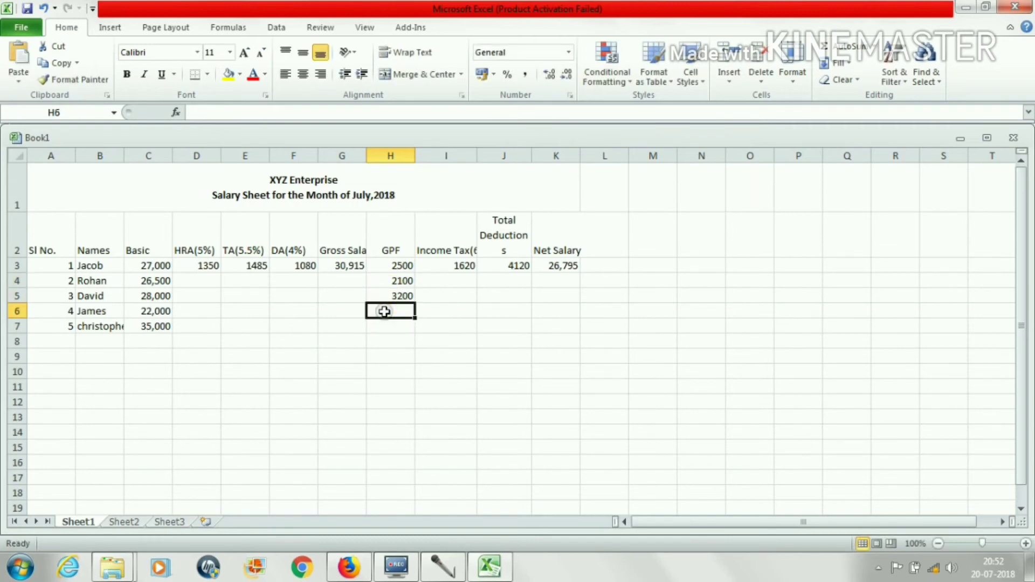
pyautogui.write('1700')
pyautogui.press('Return')
pyautogui.write('35,')
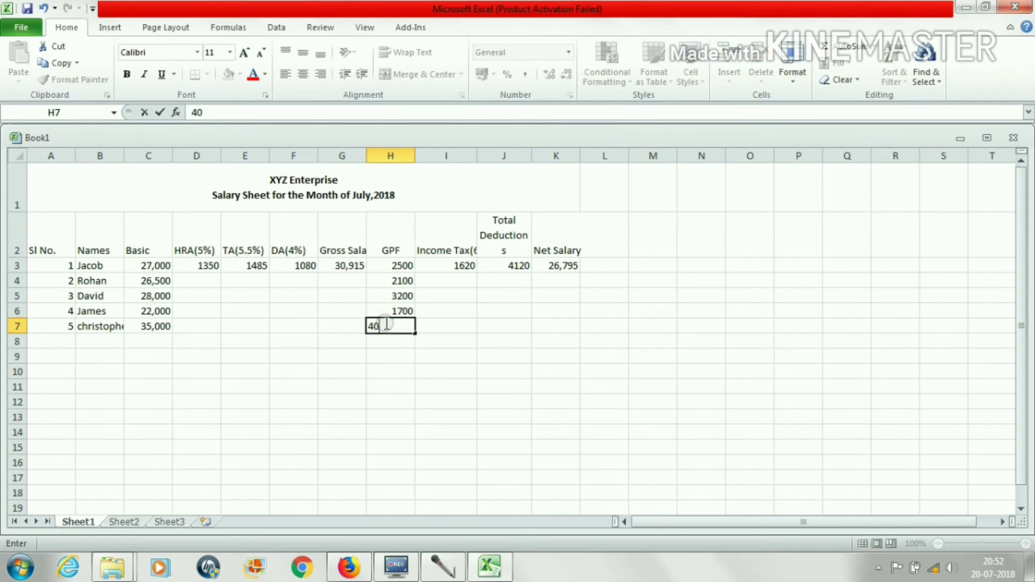
pyautogui.write('0')
# Copy the HRA and TA formulas from D3 and E3 down through row 7.
pyautogui.click(203, 265)
pyautogui.moveTo(220, 273); pyautogui.dragTo(216, 331)
pyautogui.click(253, 266)
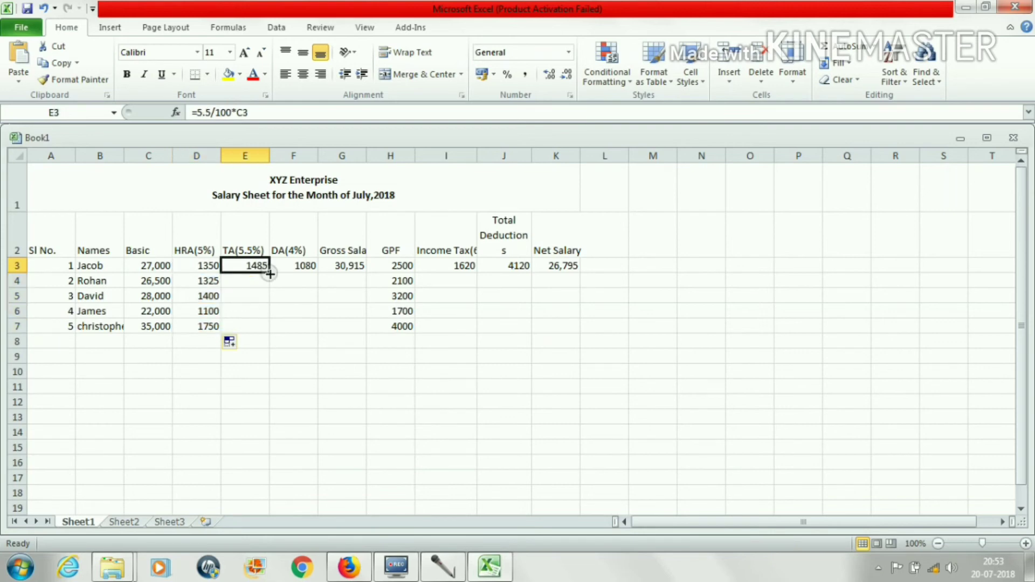
pyautogui.moveTo(267, 272); pyautogui.dragTo(267, 330)
pyautogui.click(299, 325)
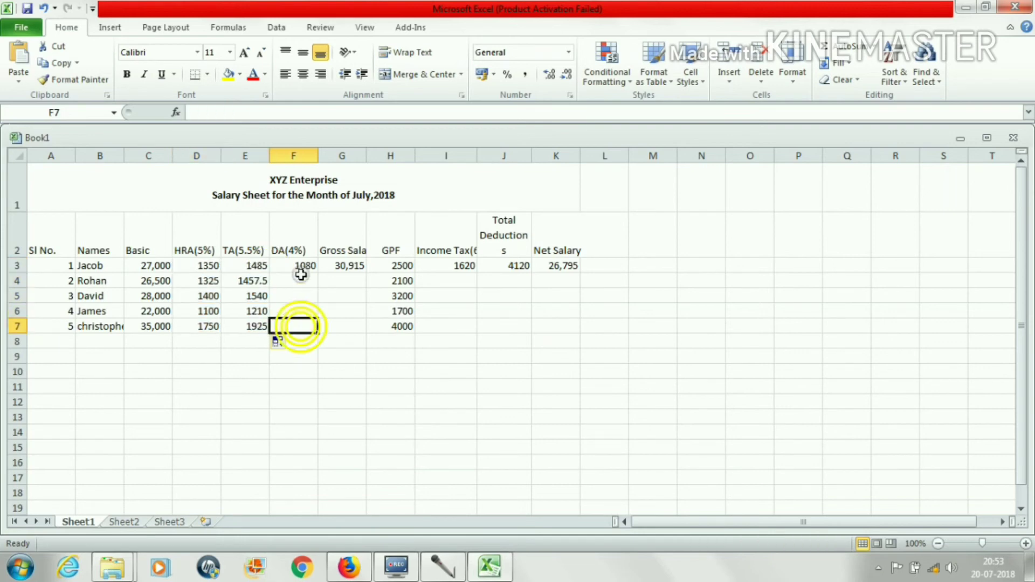
# Copy the DA and Gross Salary formulas from F3 and G3 down through row 7.
pyautogui.click(303, 268)
pyautogui.doubleClick(317, 273)
pyautogui.click(351, 266)
pyautogui.moveTo(366, 273); pyautogui.dragTo(364, 332)
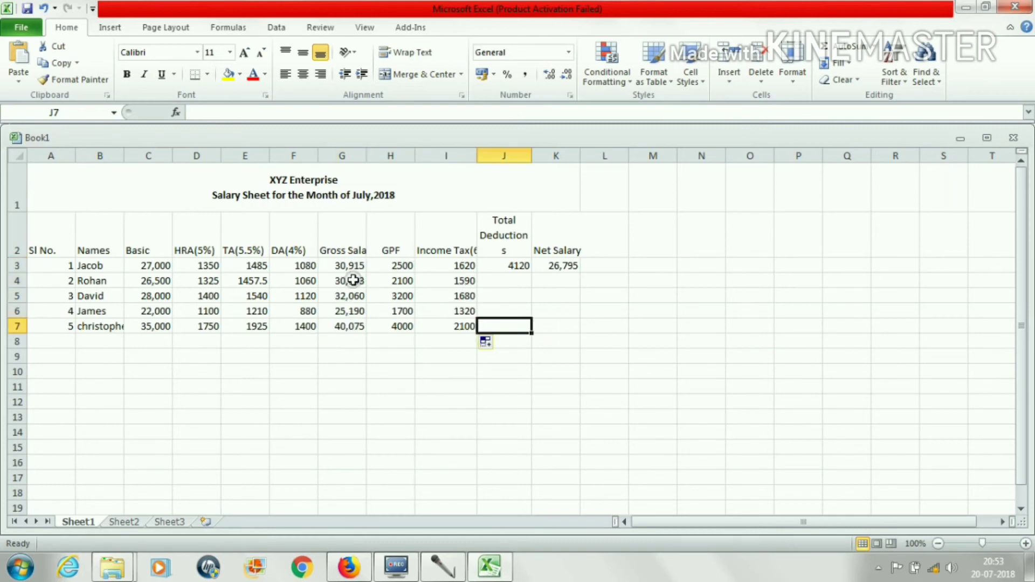
pyautogui.click(492, 280)
pyautogui.write('=')
pyautogui.click(345, 280)
pyautogui.write('-')
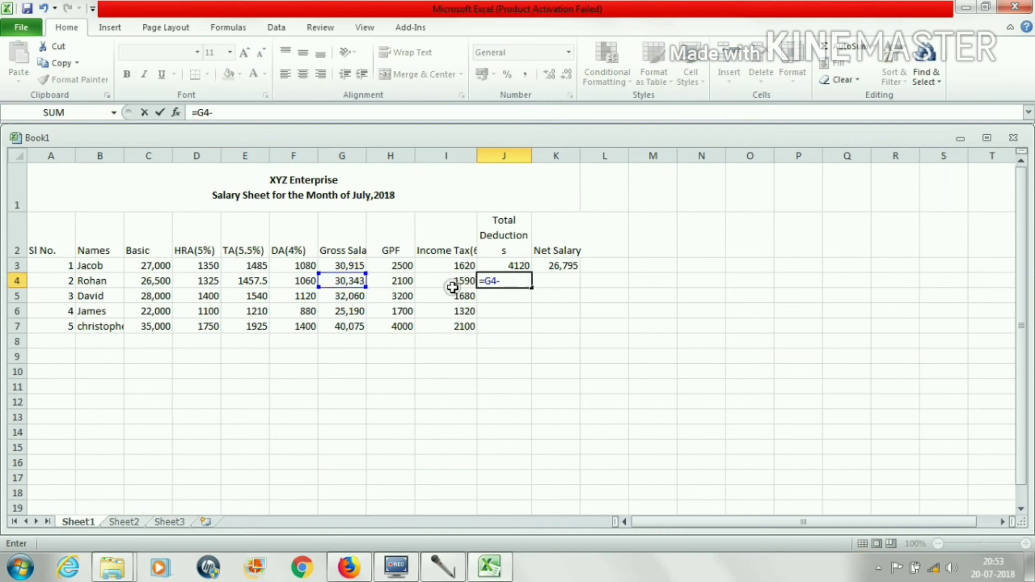
pyautogui.press('BackSpace')
pyautogui.press('BackSpace')
pyautogui.press('Escape')
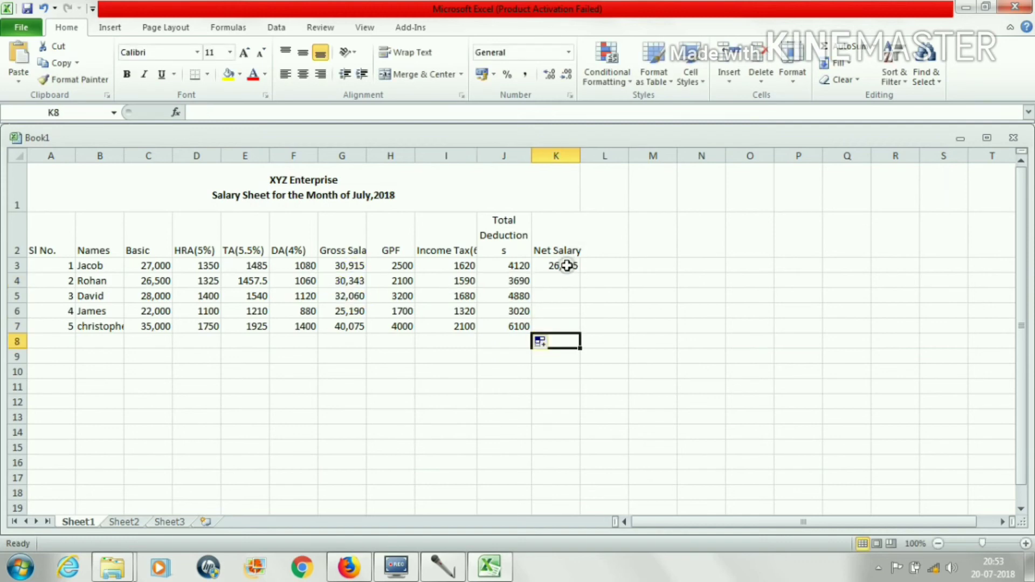
# Copy the Net Salary formula from K3 down through K7.
pyautogui.click(566, 266)
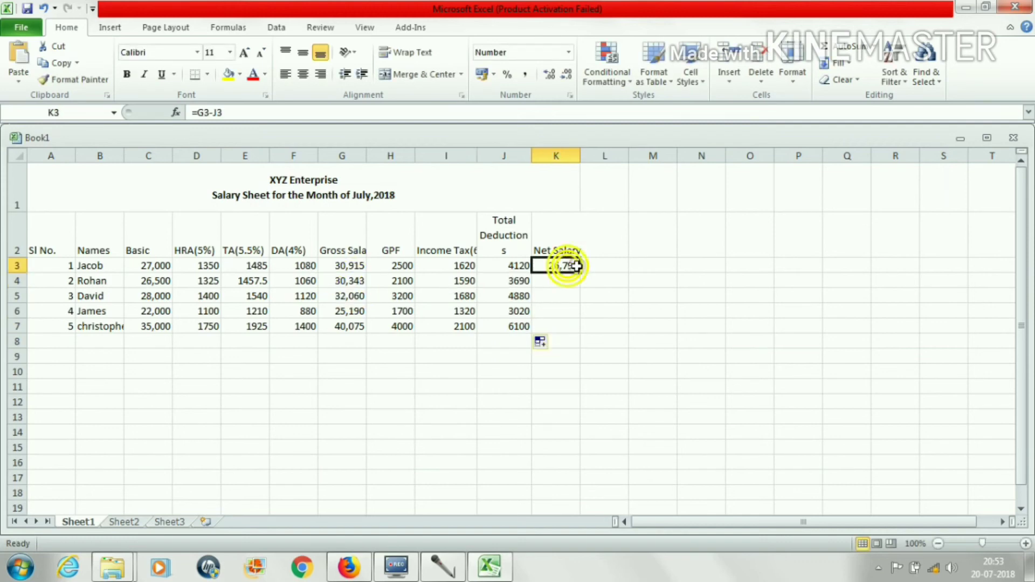
pyautogui.moveTo(577, 266); pyautogui.dragTo(580, 322)
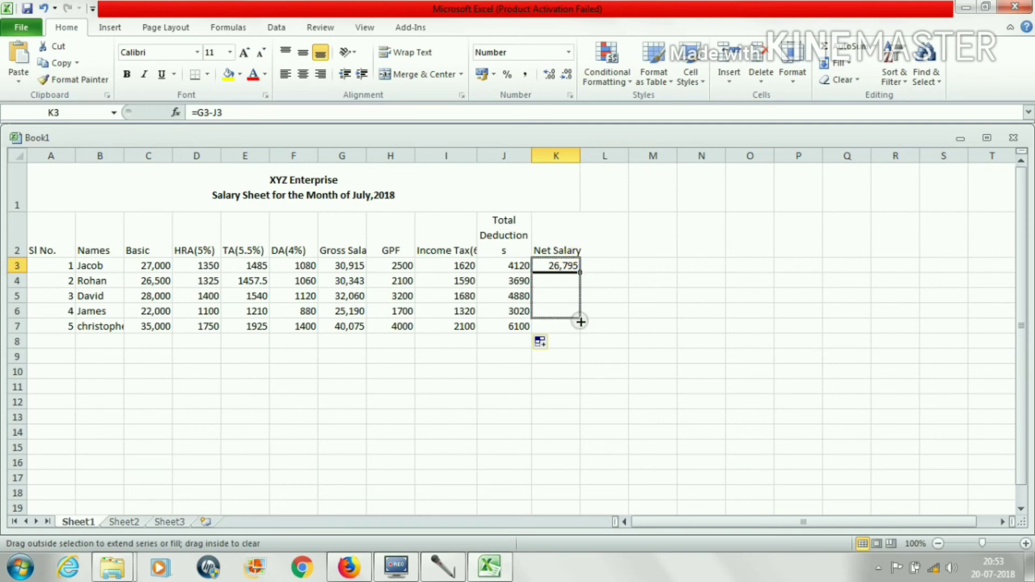
pyautogui.doubleClick(559, 357)
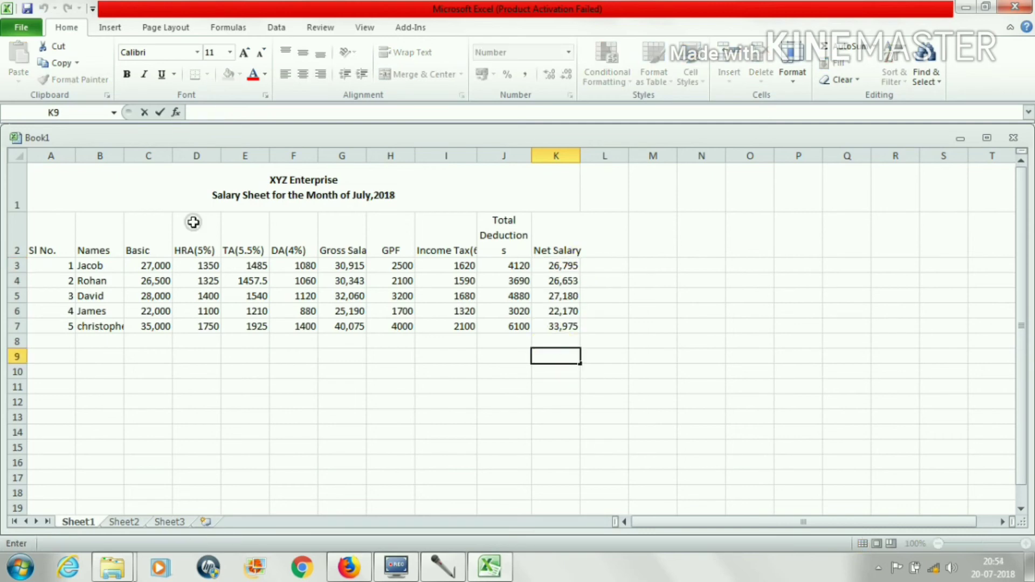
pyautogui.click(153, 311)
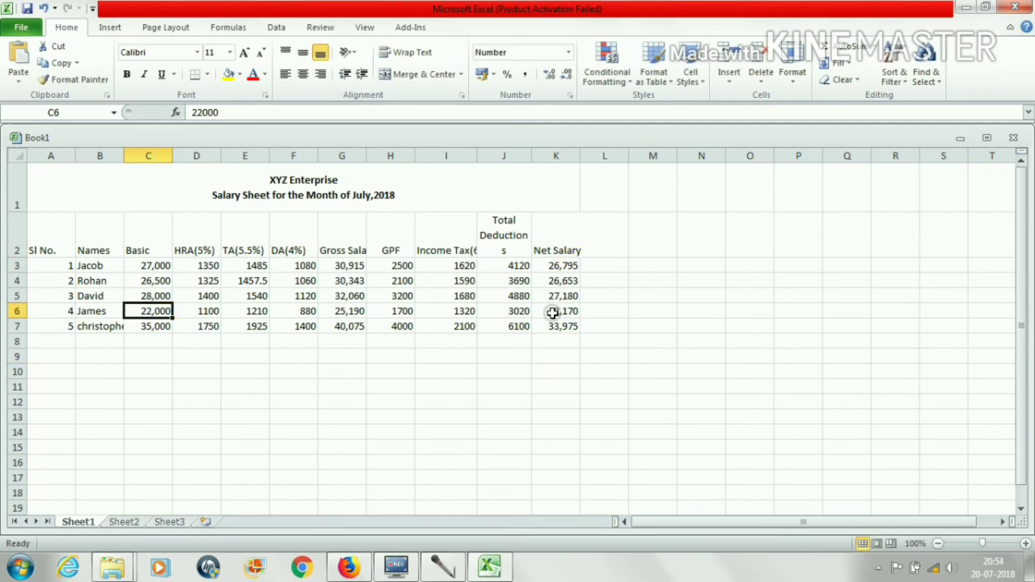
pyautogui.click(545, 311)
pyautogui.click(168, 298)
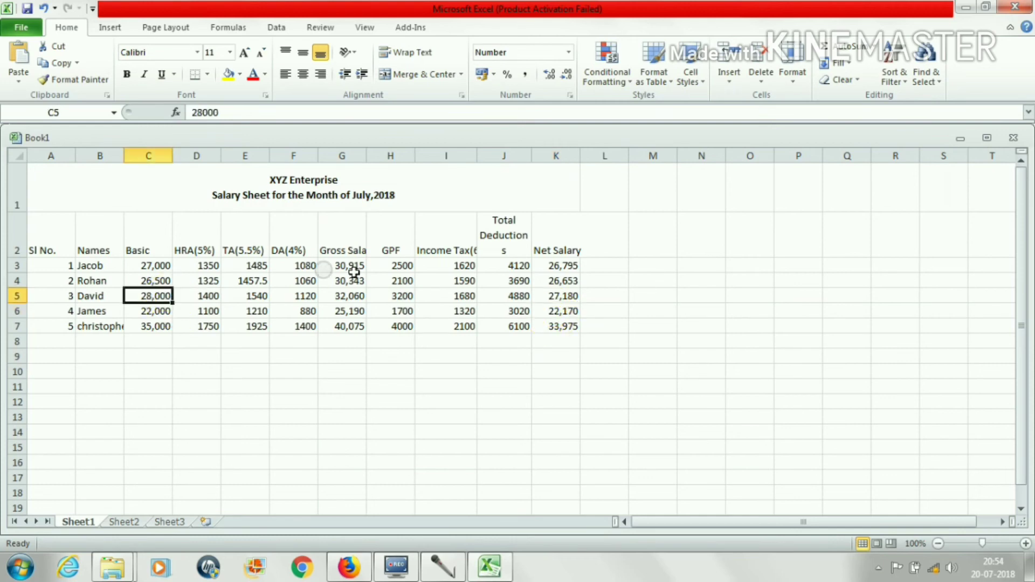
pyautogui.click(561, 296)
# Apply all borders to the whole salary table, A1:K7.
pyautogui.moveTo(539, 189); pyautogui.dragTo(234, 320)
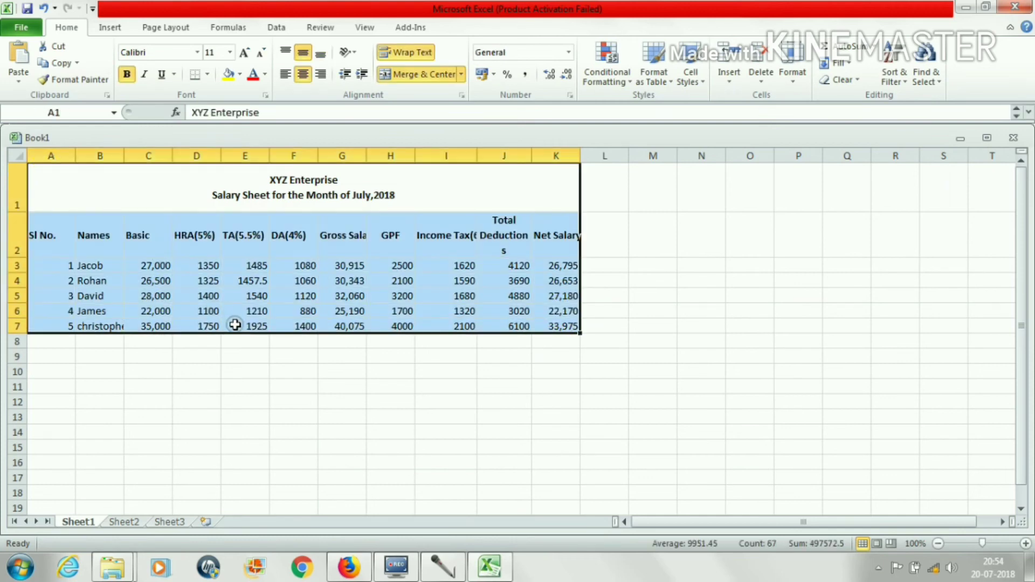
pyautogui.click(208, 75)
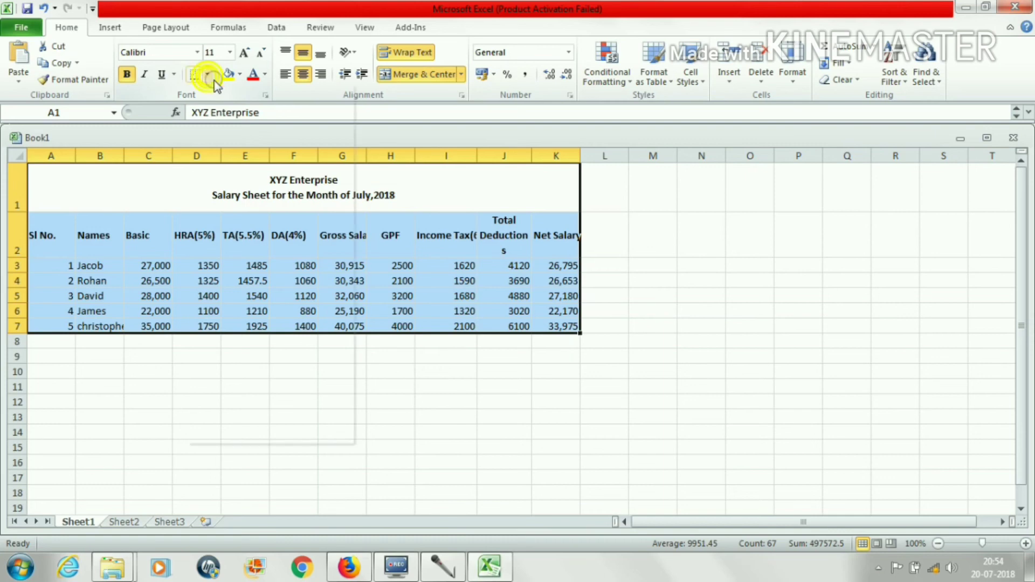
pyautogui.click(210, 78)
pyautogui.click(209, 79)
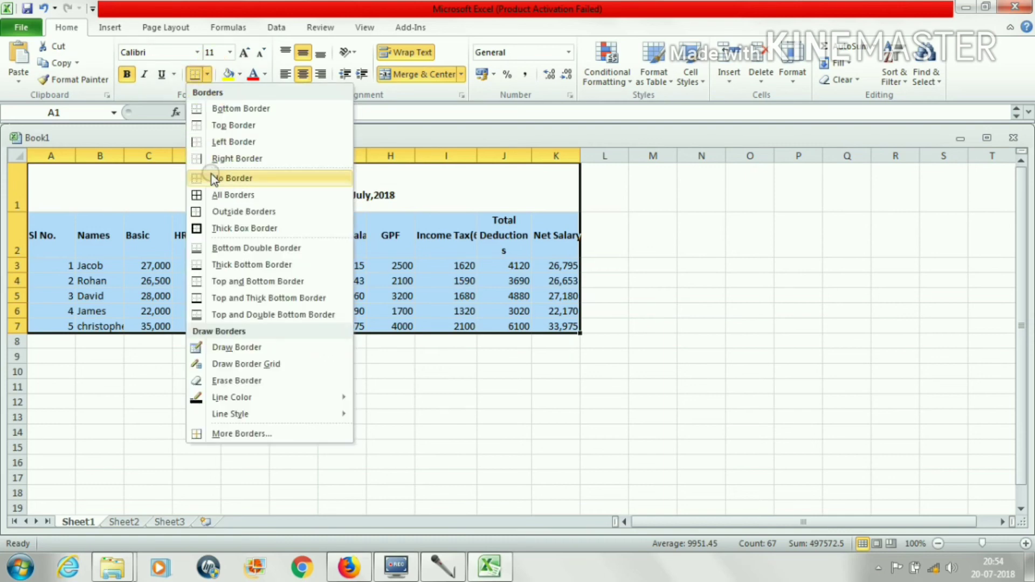
pyautogui.click(215, 198)
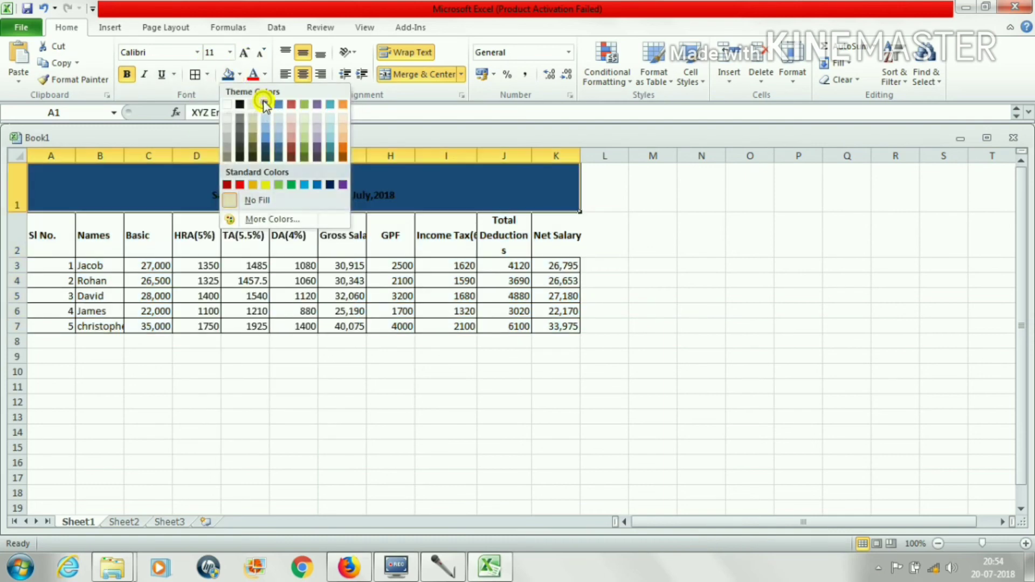
# Fill the merged title cell A1 with the dark blue theme colour.
pyautogui.click(245, 101)
pyautogui.click(184, 187)
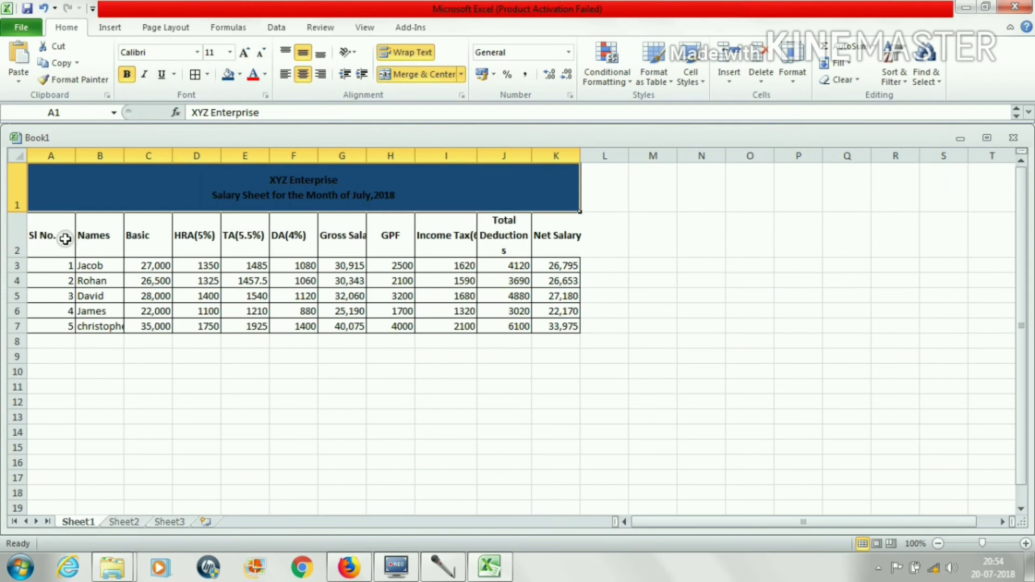
pyautogui.moveTo(64, 237); pyautogui.dragTo(539, 303)
pyautogui.click(503, 432)
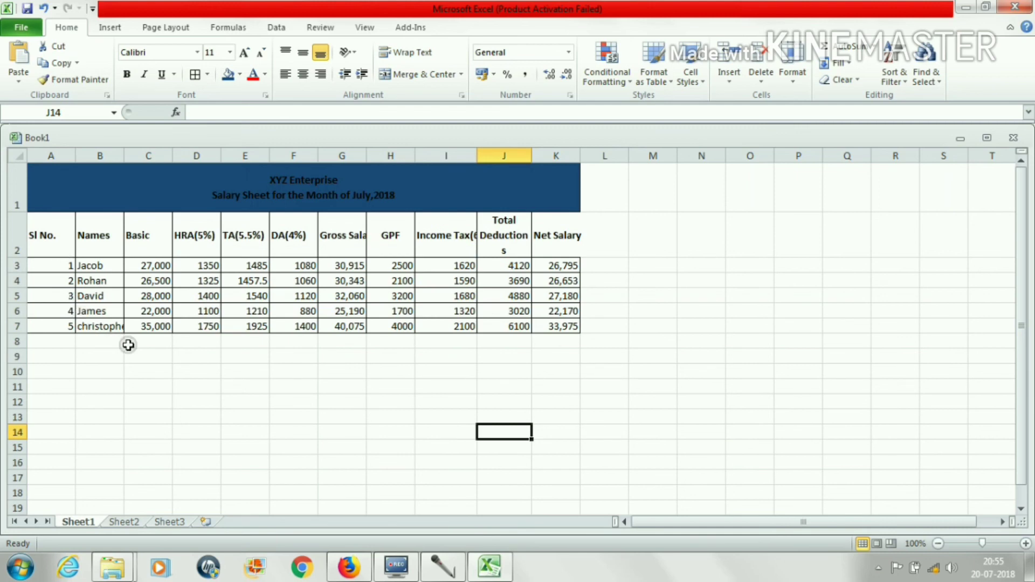
# Capitalize the first letter of the fifth employee's name in cell B7.
pyautogui.doubleClick(79, 326)
pyautogui.press('BackSpace')
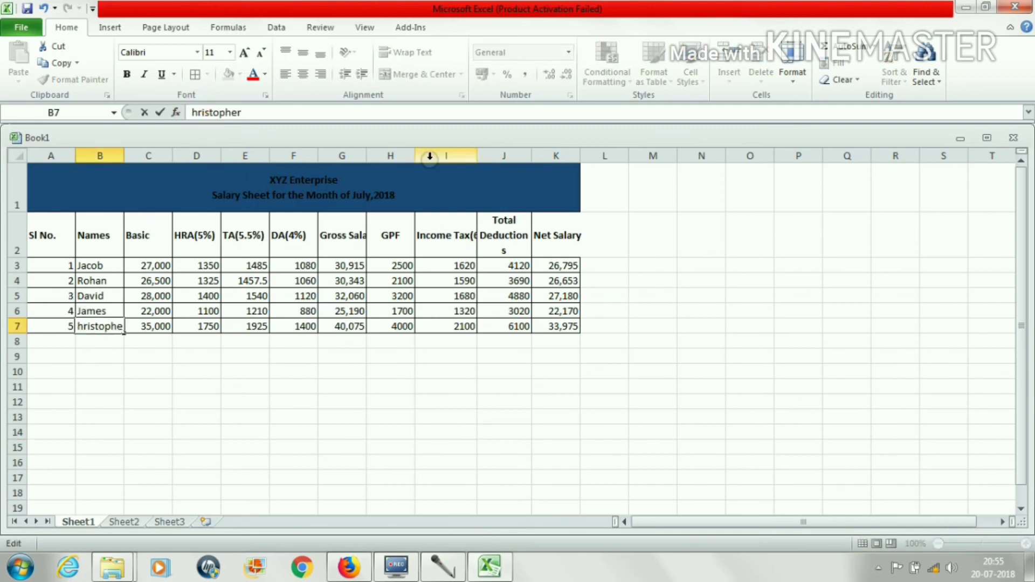
pyautogui.write('C')
pyautogui.click(767, 291)
pyautogui.click(148, 401)
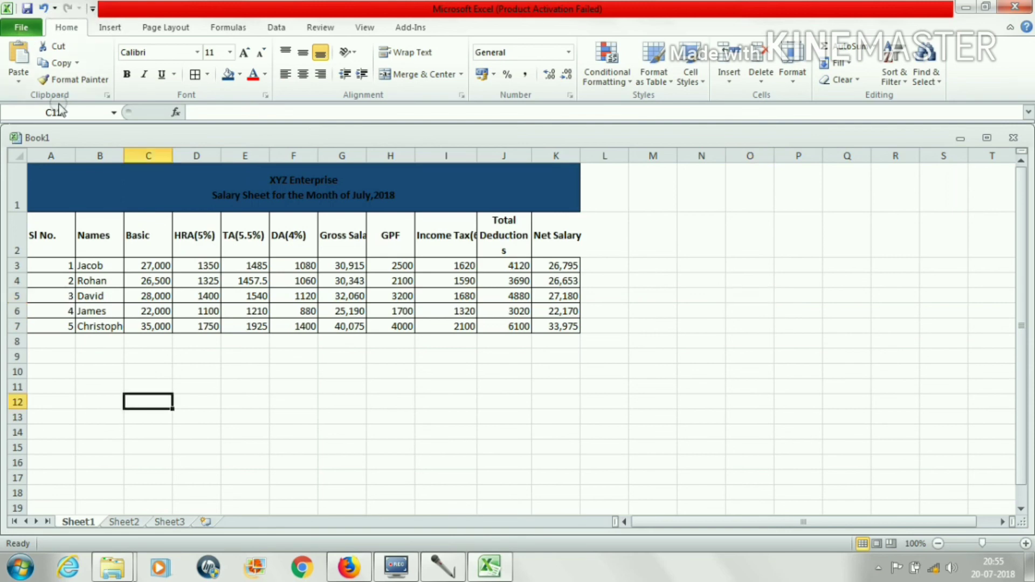
# Open the print preview of the salary sheet.
pyautogui.click(23, 31)
pyautogui.hotkey('ctrl', 'p')
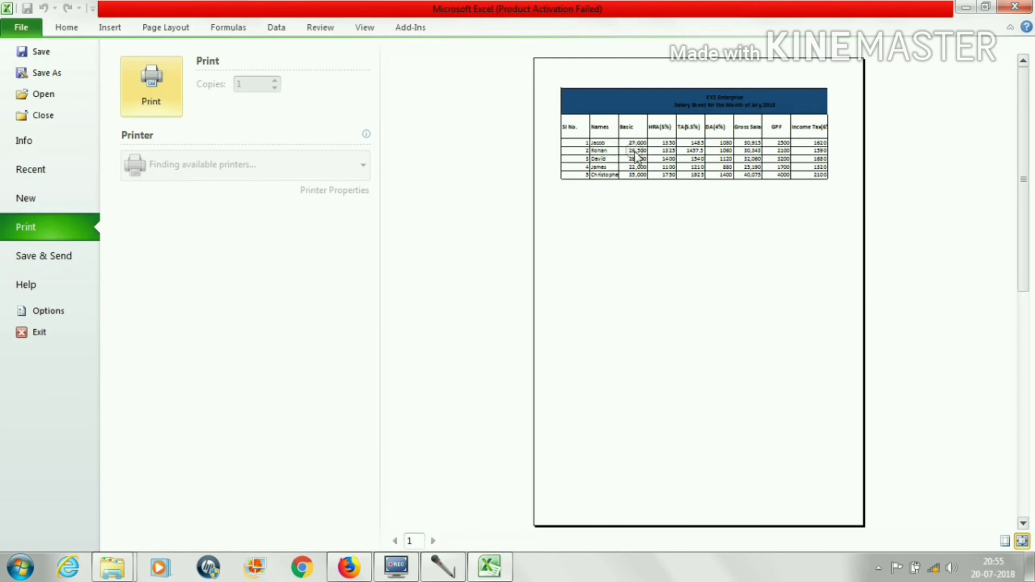